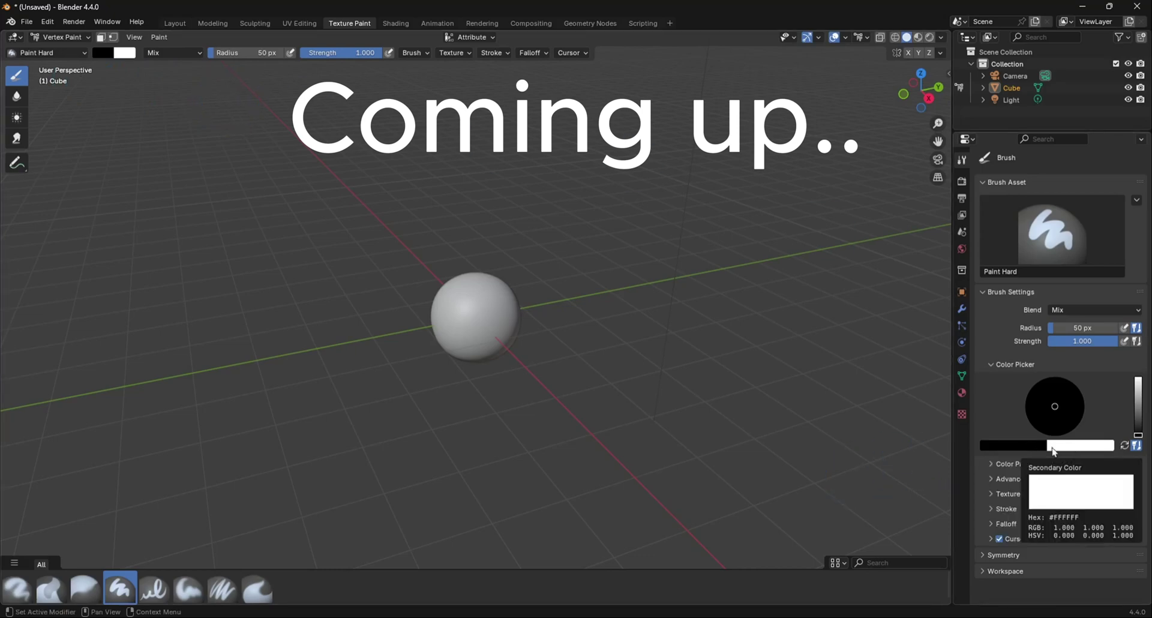
Set the vertex paint brush's primary color to blue and its secondary color to magenta.
click(1017, 446)
click(1138, 378)
click(1079, 391)
click(1073, 447)
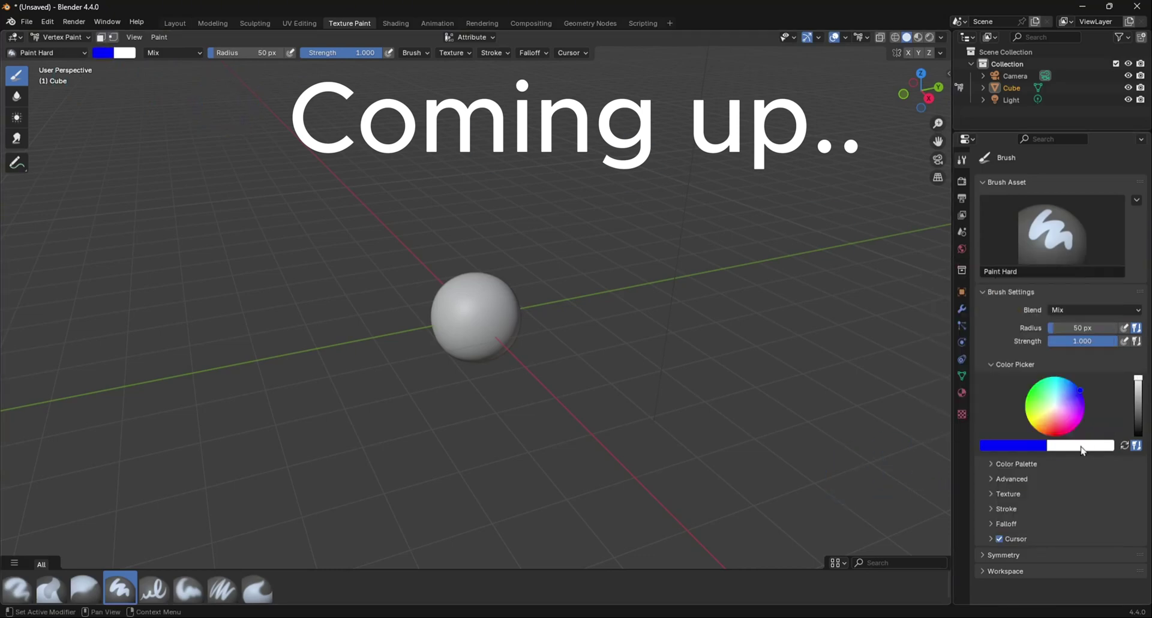
click(1081, 450)
drag(1051, 307, 1085, 337)
Paint blue strokes across the sphere with the Paint Hard brush, covering it from several angles.
scroll(567, 315, up, 5)
middle_drag(540, 294, 487, 253)
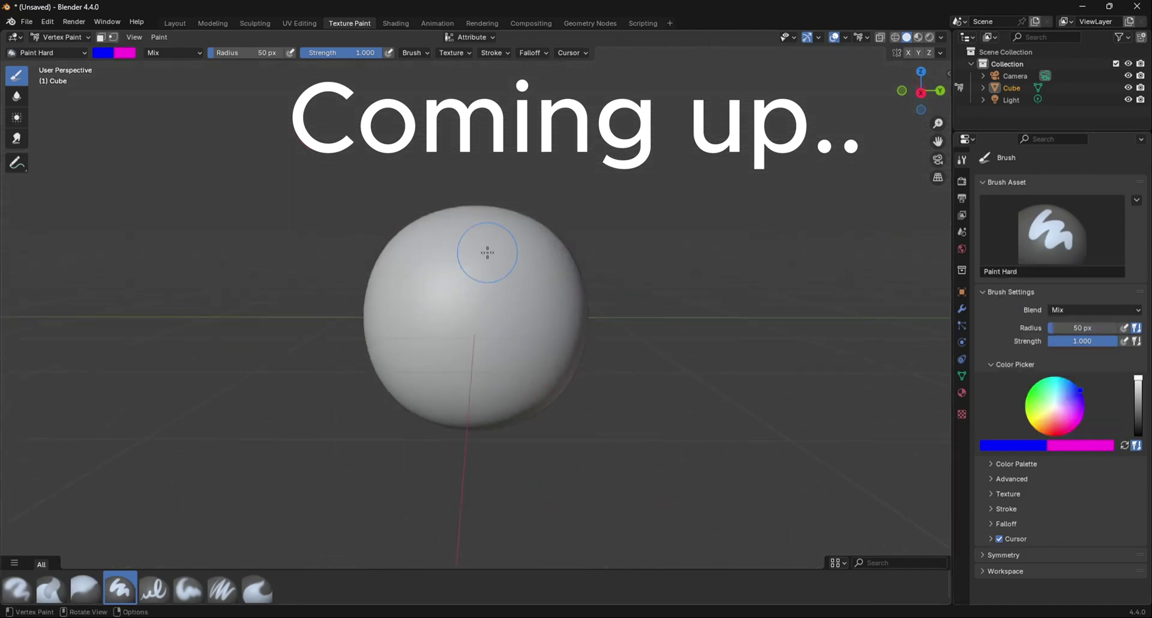
mouse_move(487, 252)
mouse_down()
mouse_move(484, 384)
mouse_move(465, 234)
mouse_move(420, 419)
mouse_move(355, 259)
mouse_move(444, 404)
mouse_up()
scroll(445, 403, down, 2)
middle_drag(445, 404, 336, 465)
drag(450, 258, 582, 267)
middle_drag(582, 267, 447, 222)
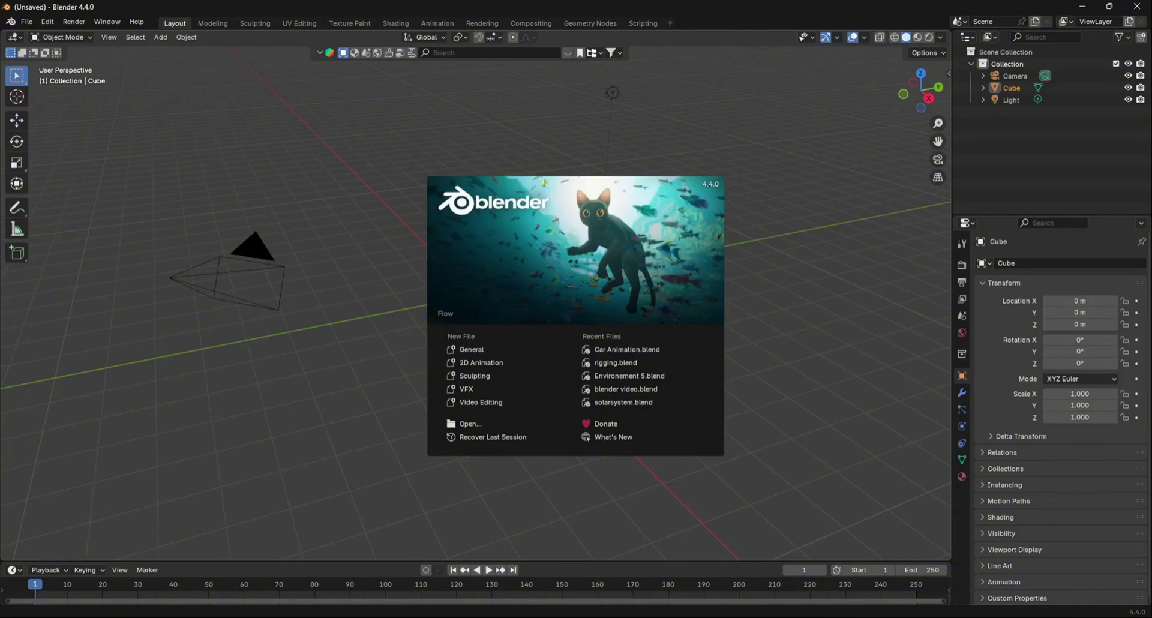
Start a new General file and inspect the default cube in Edit Mode from several angles.
click(471, 349)
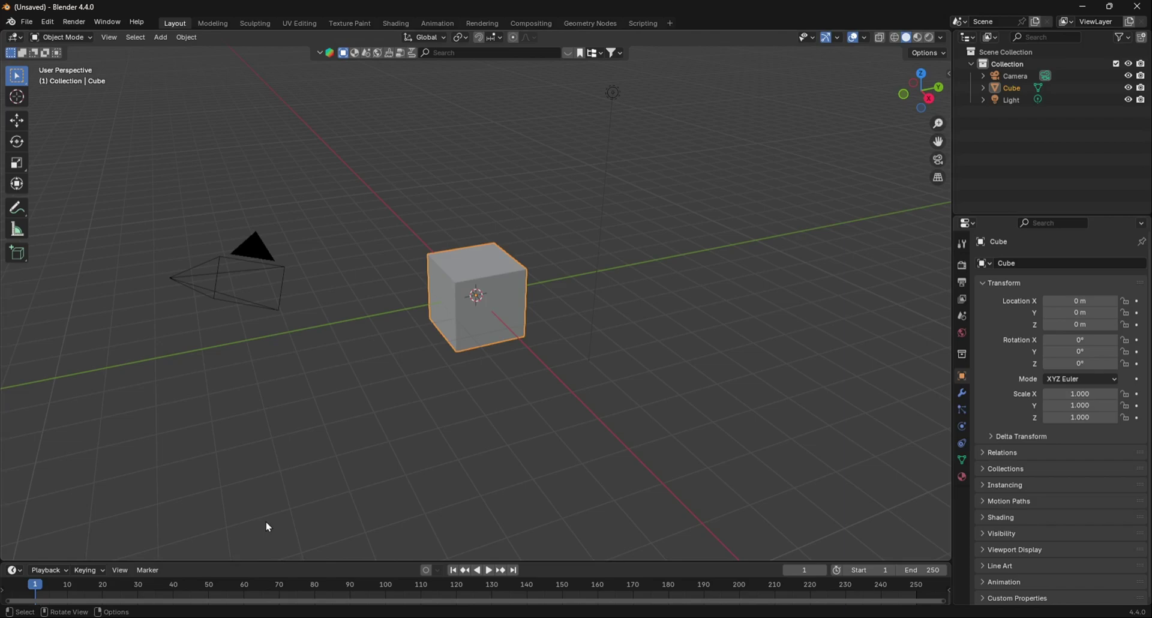
key(Tab)
scroll(433, 384, up, 3)
middle_drag(454, 361, 417, 368)
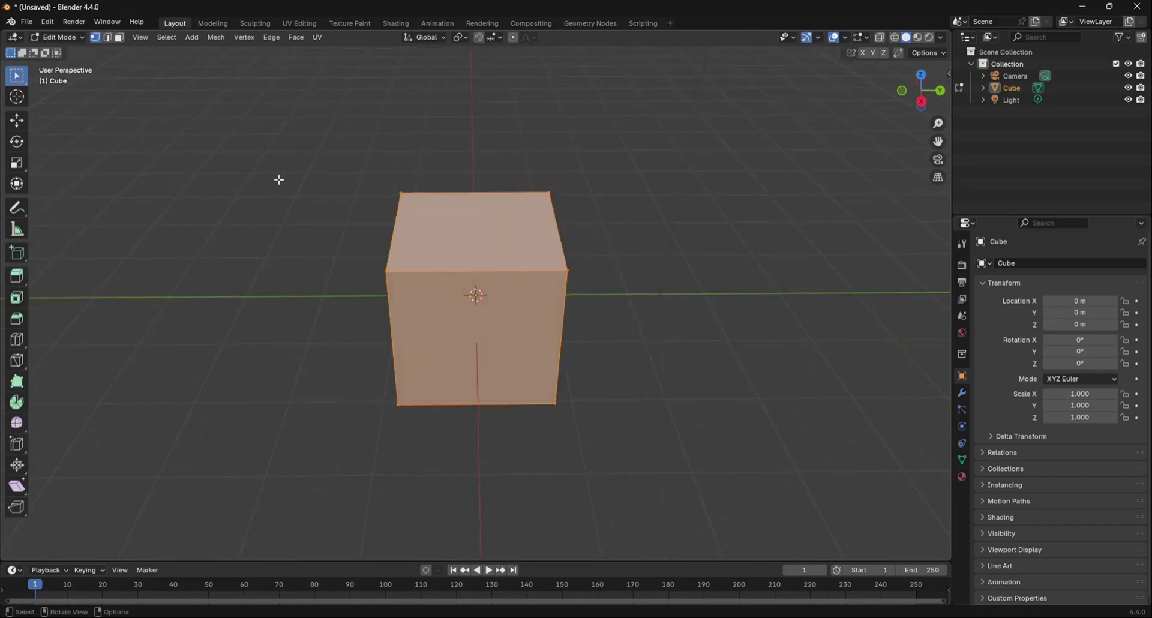
middle_drag(630, 270, 552, 318)
scroll(466, 309, down, 6)
middle_drag(465, 309, 534, 289)
scroll(495, 289, up, 5)
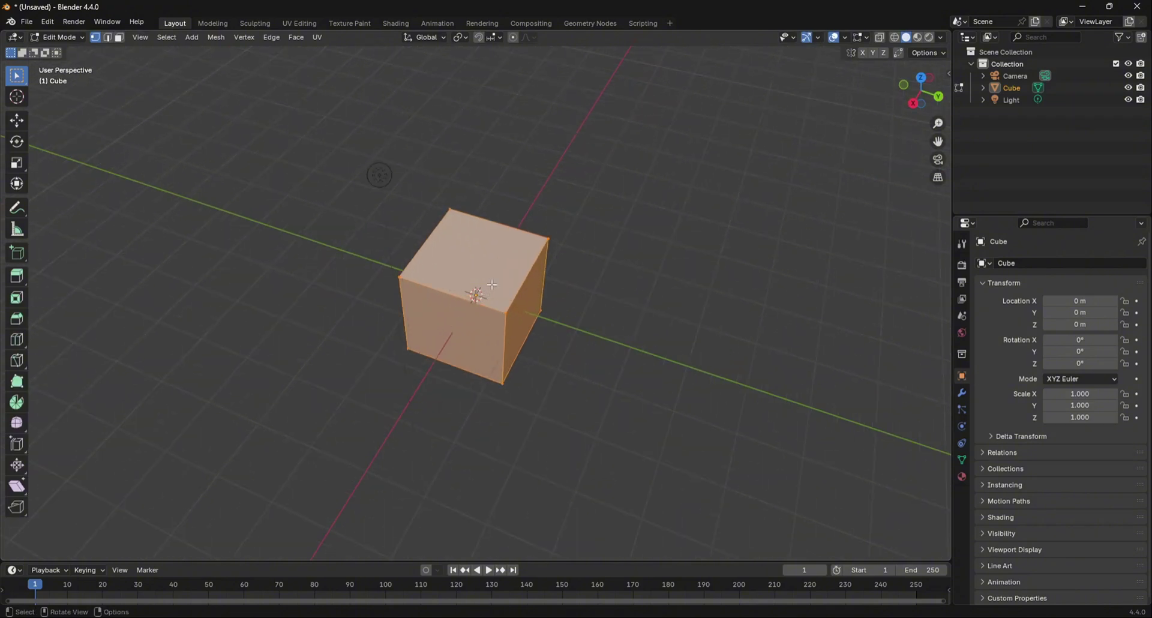
In Object Mode, add a Subdivision modifier with viewport level 5 to the cube and apply it.
key(ctrl)
key(Tab)
key(ctrl+3)
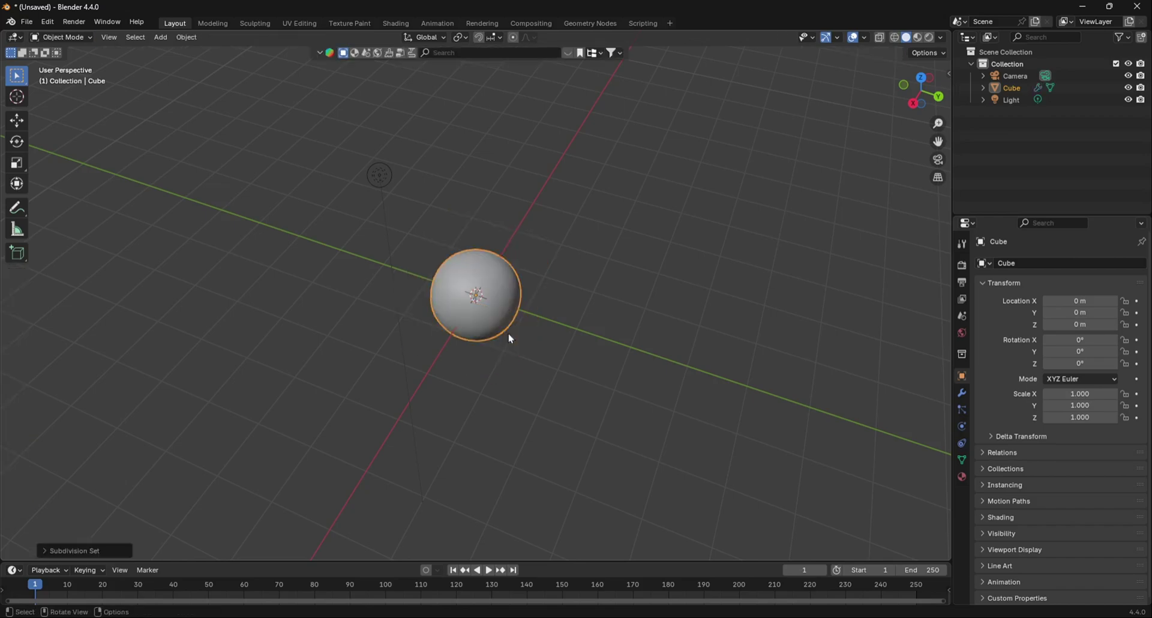
click(963, 393)
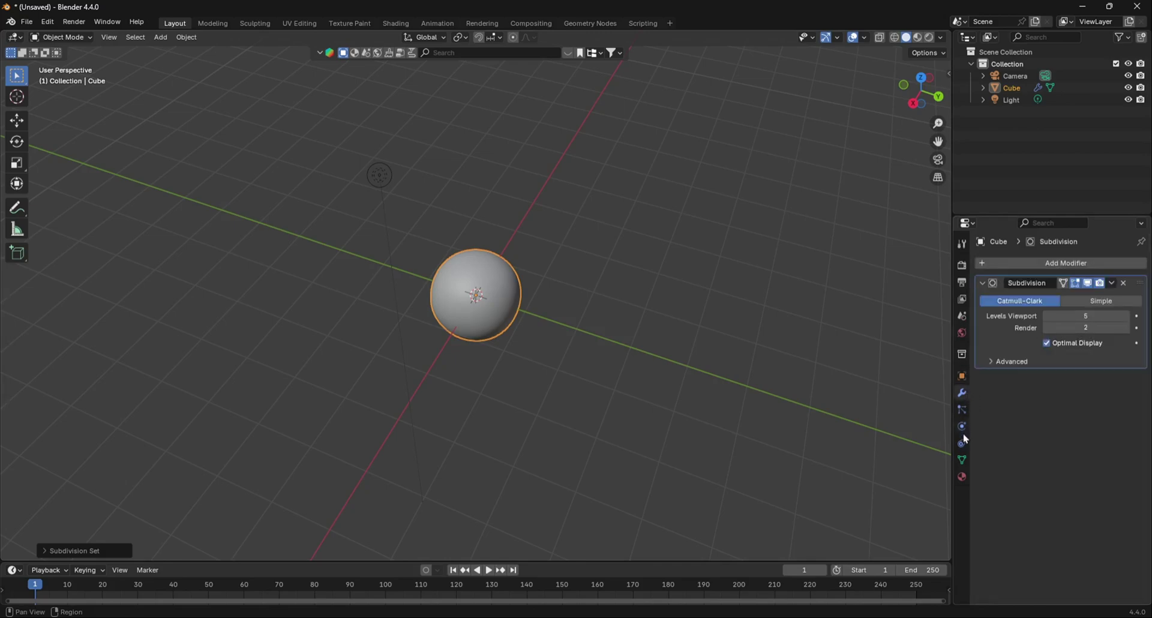
click(1113, 283)
click(1106, 295)
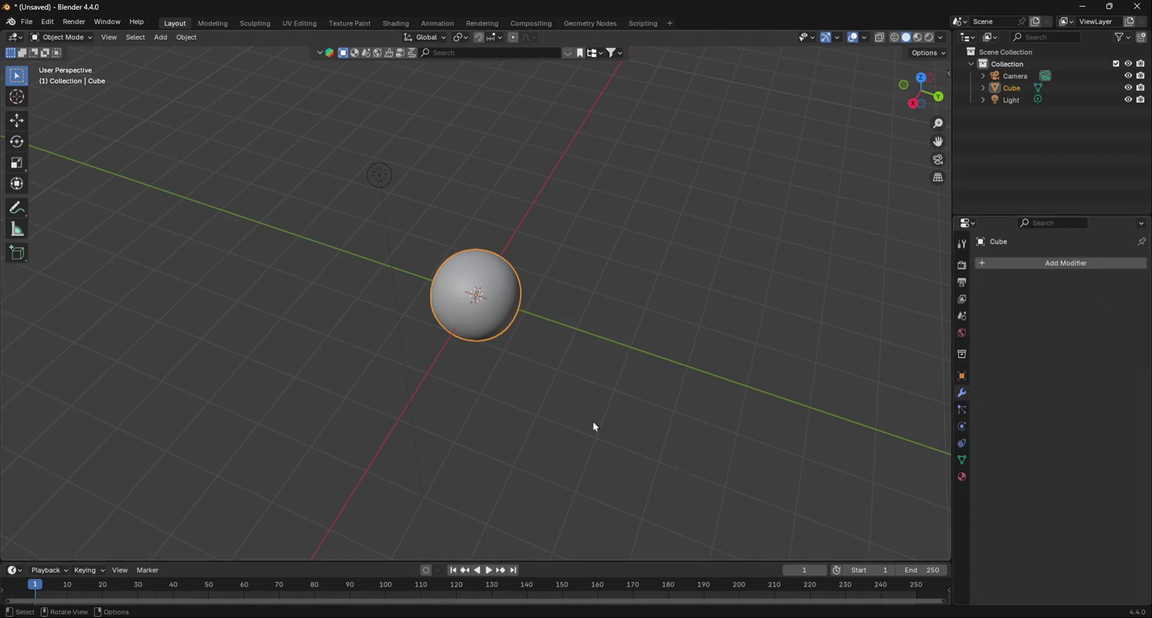
Check the subdivided sphere's mesh in Edit Mode and apply Shade Smooth to it in Object Mode.
middle_drag(595, 427, 533, 333)
scroll(531, 315, up, 3)
key(Tab)
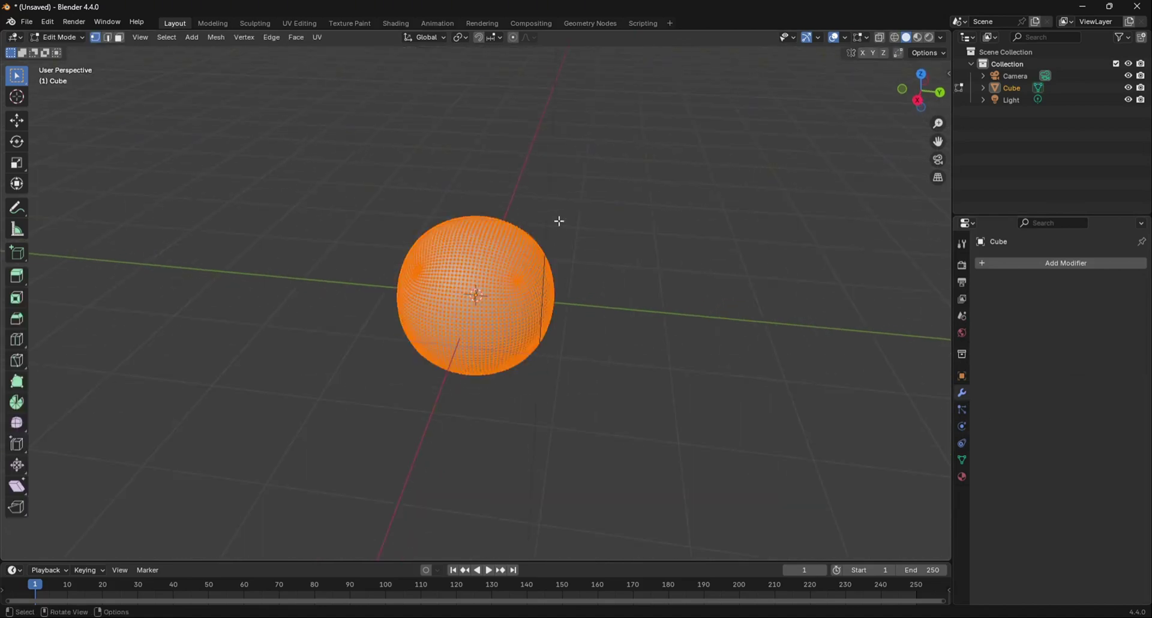
middle_drag(559, 221, 488, 290)
key(Tab)
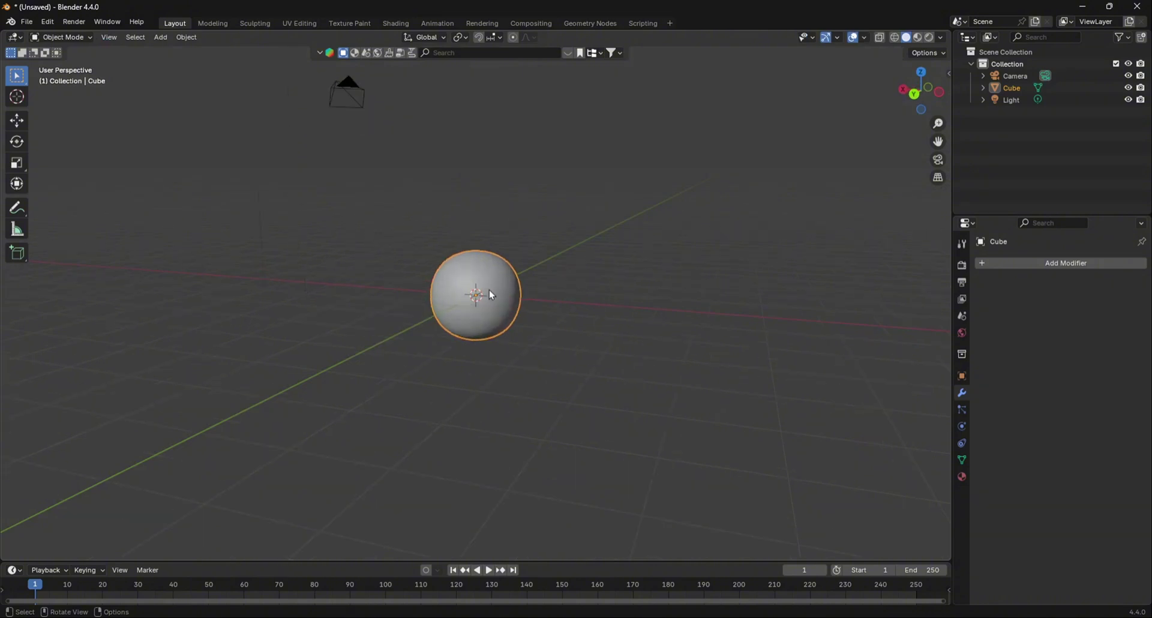
scroll(490, 293, up, 2)
right_click(505, 292)
click(505, 292)
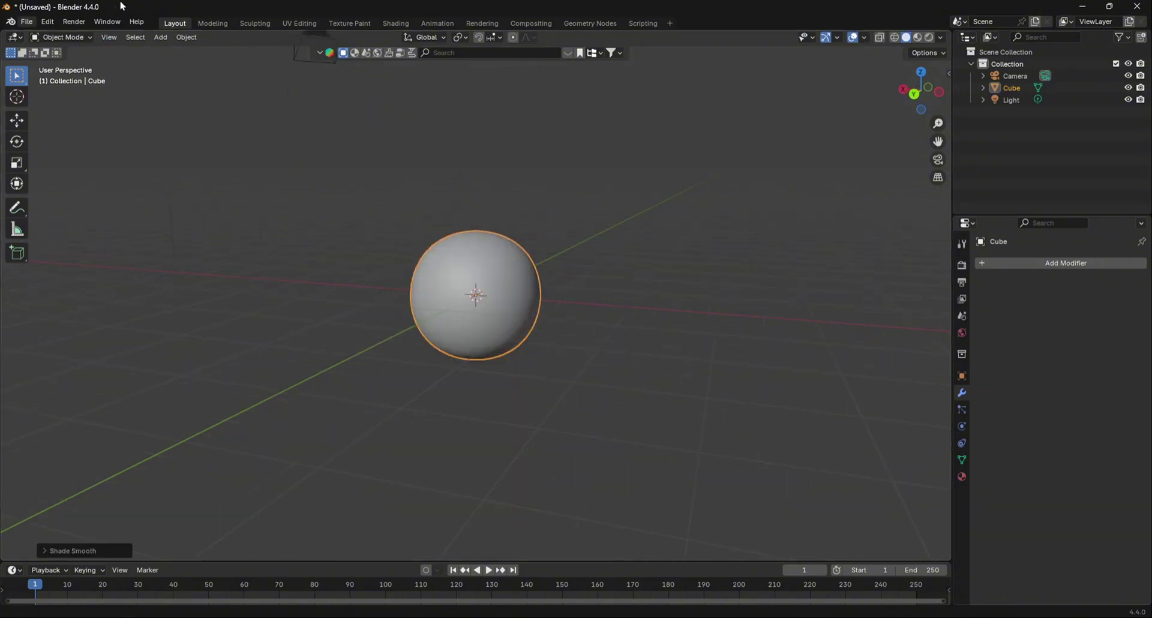
In the Texture Paint workspace, close the image editor area and switch the sphere to Vertex Paint mode.
click(342, 27)
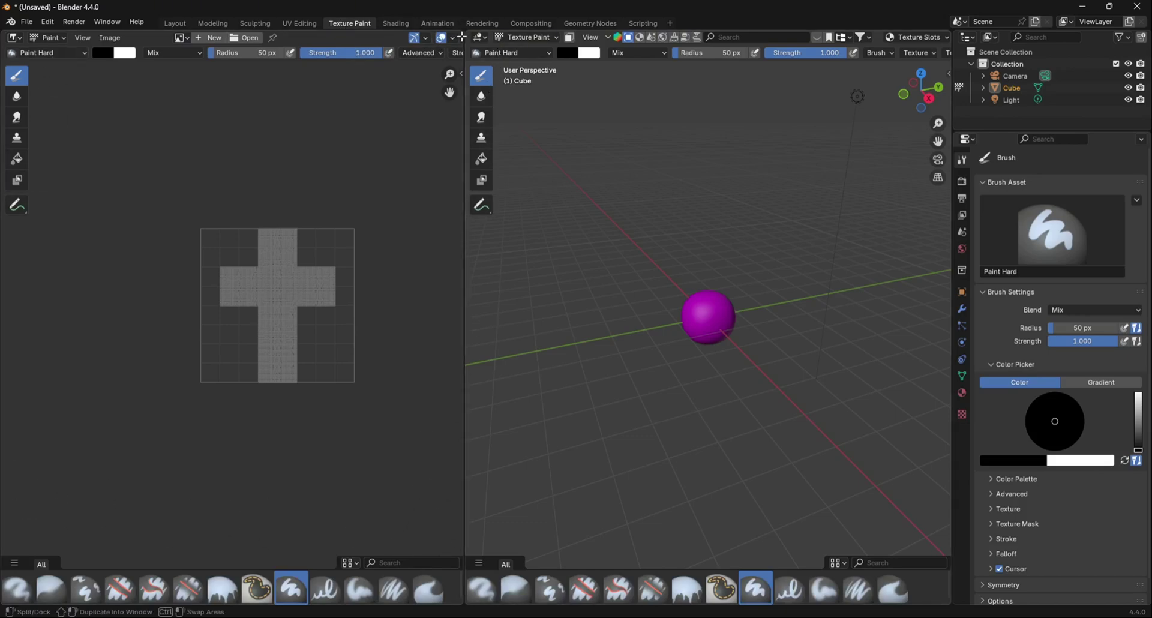
drag(465, 33, 398, 58)
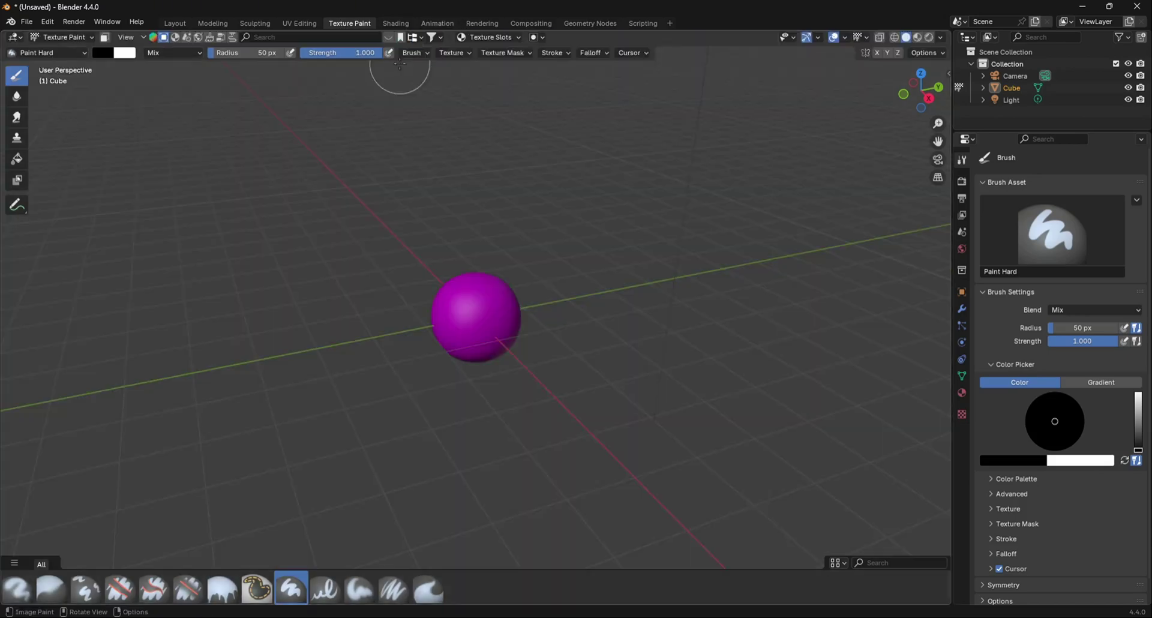
click(62, 37)
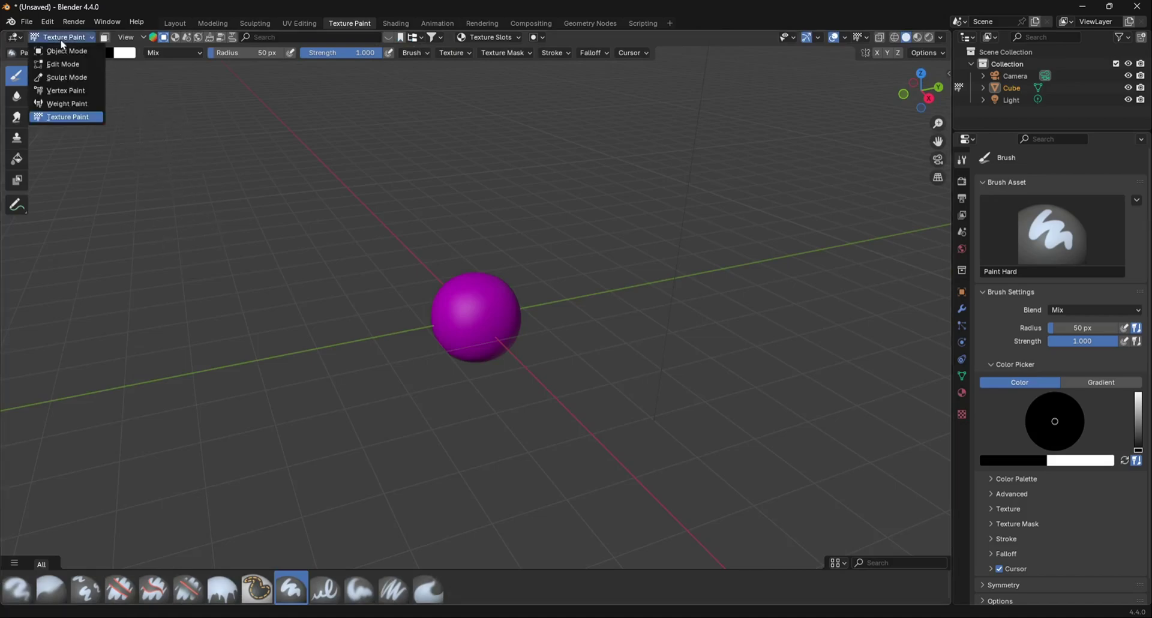
click(66, 91)
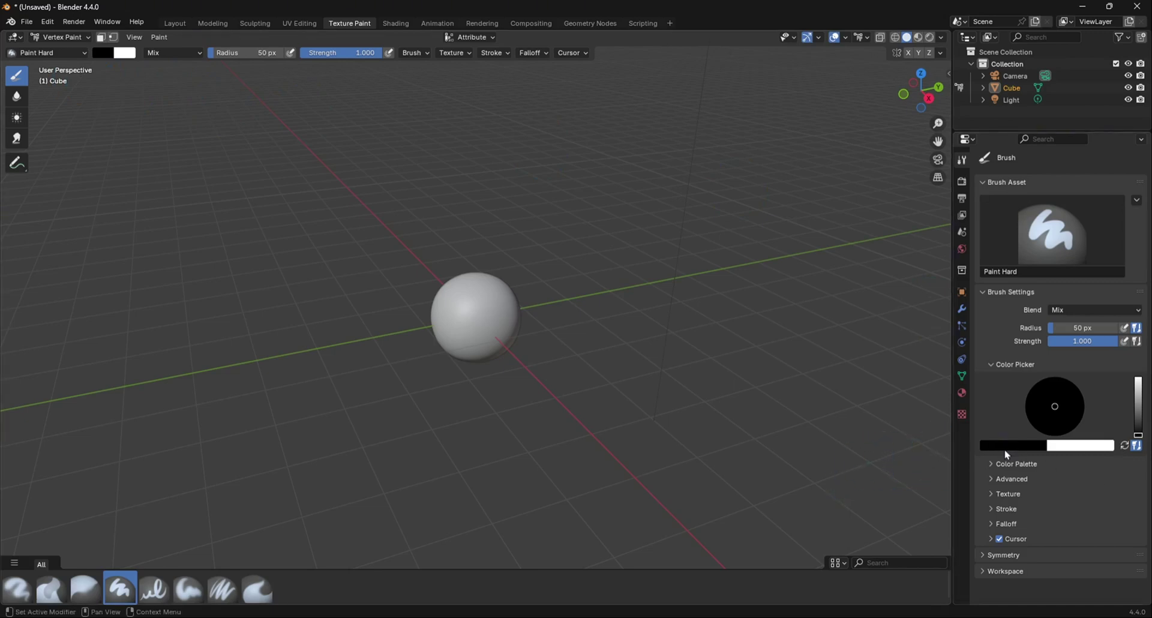
Set the brush's primary color to a fully bright blue and its secondary color to magenta.
mouse_move(1073, 446)
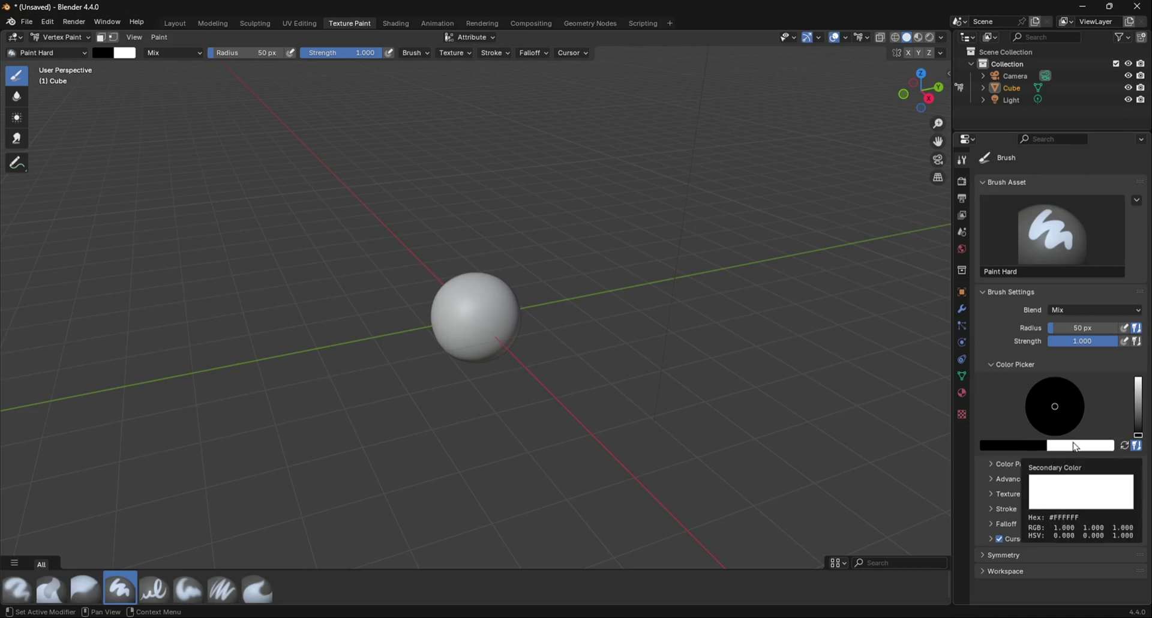
click(1016, 447)
drag(1138, 413, 1138, 376)
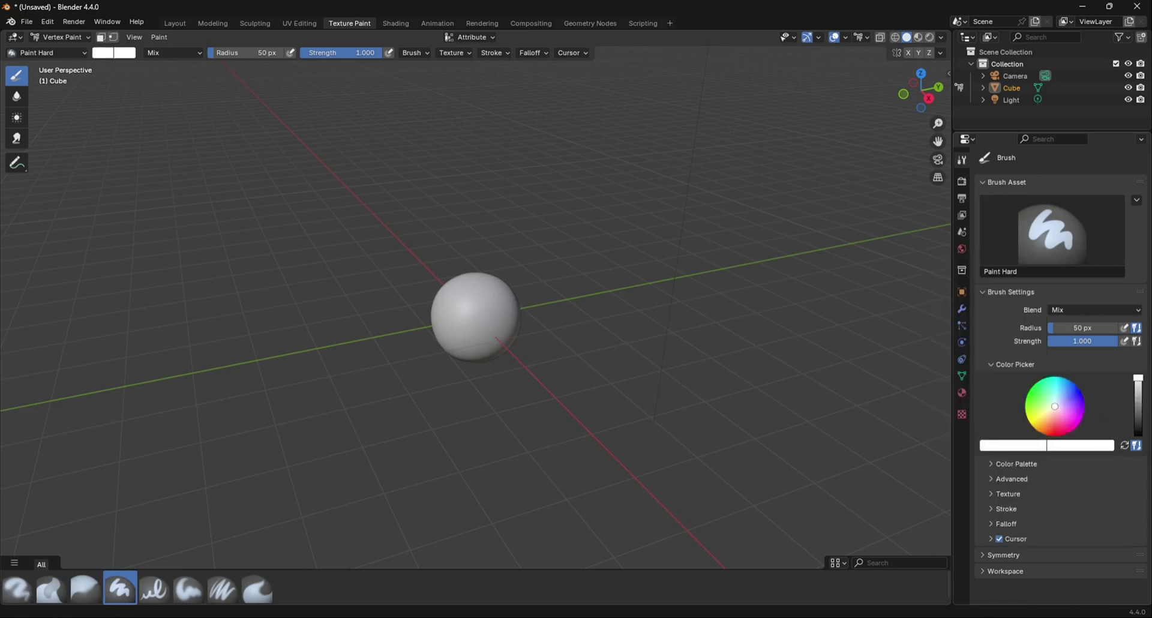
drag(1057, 409, 1080, 390)
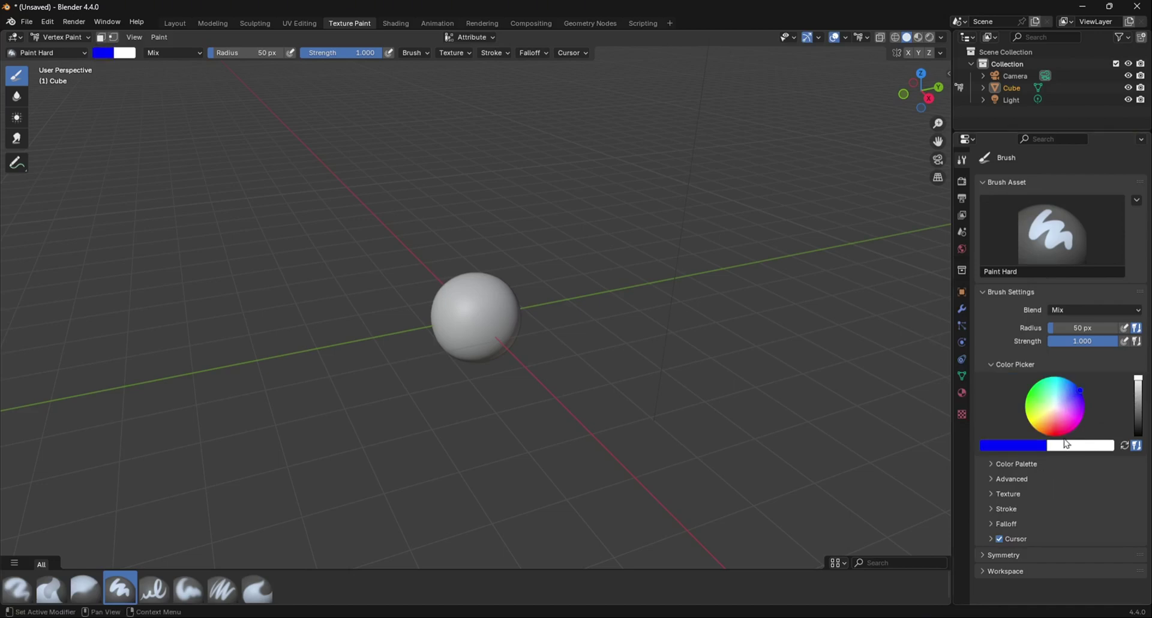
click(1066, 444)
click(1083, 451)
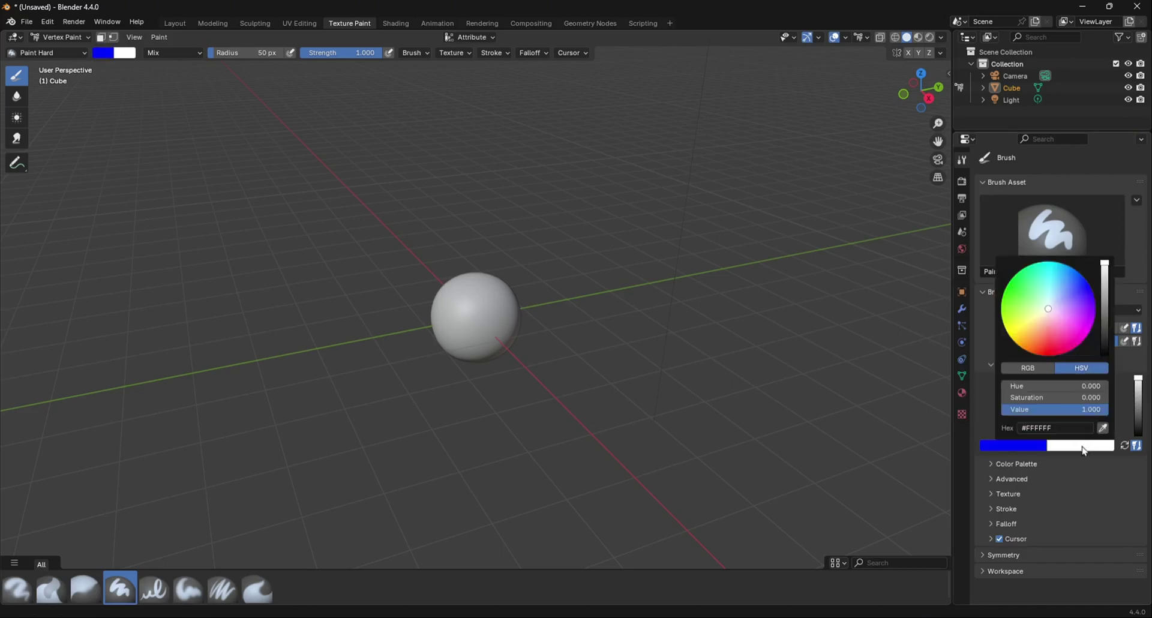
drag(1044, 306, 1085, 339)
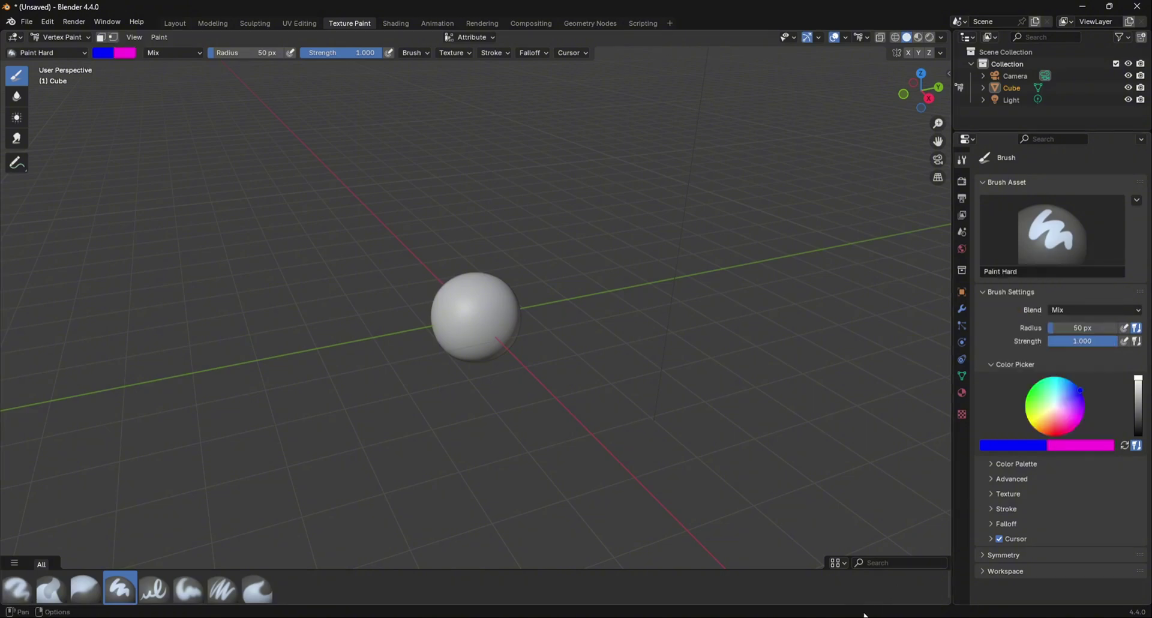
Paint one side of the sphere with the blue primary color using the Paint Hard brush.
scroll(586, 299, up, 5)
middle_drag(584, 357, 547, 328)
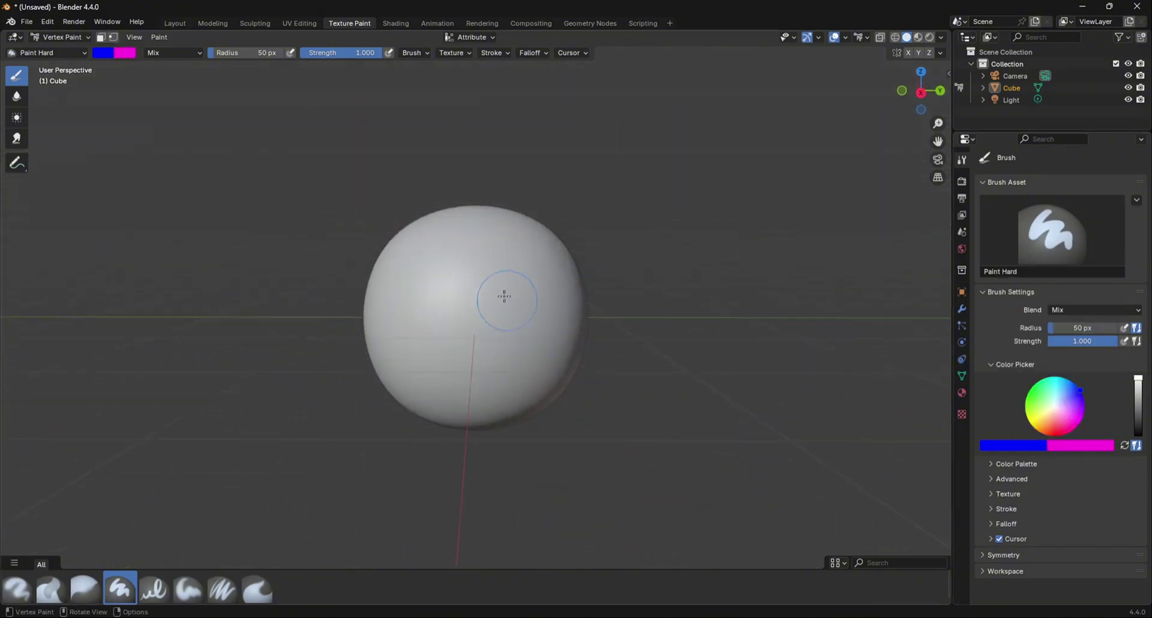
mouse_move(487, 256)
mouse_down()
mouse_move(487, 390)
mouse_move(495, 246)
mouse_move(410, 235)
mouse_move(423, 414)
mouse_move(456, 240)
mouse_move(491, 227)
mouse_move(664, 224)
mouse_move(355, 252)
mouse_move(473, 309)
mouse_move(424, 337)
mouse_move(442, 391)
mouse_move(558, 399)
mouse_up()
scroll(607, 244, down, 2)
middle_drag(750, 180, 643, 242)
drag(543, 251, 547, 228)
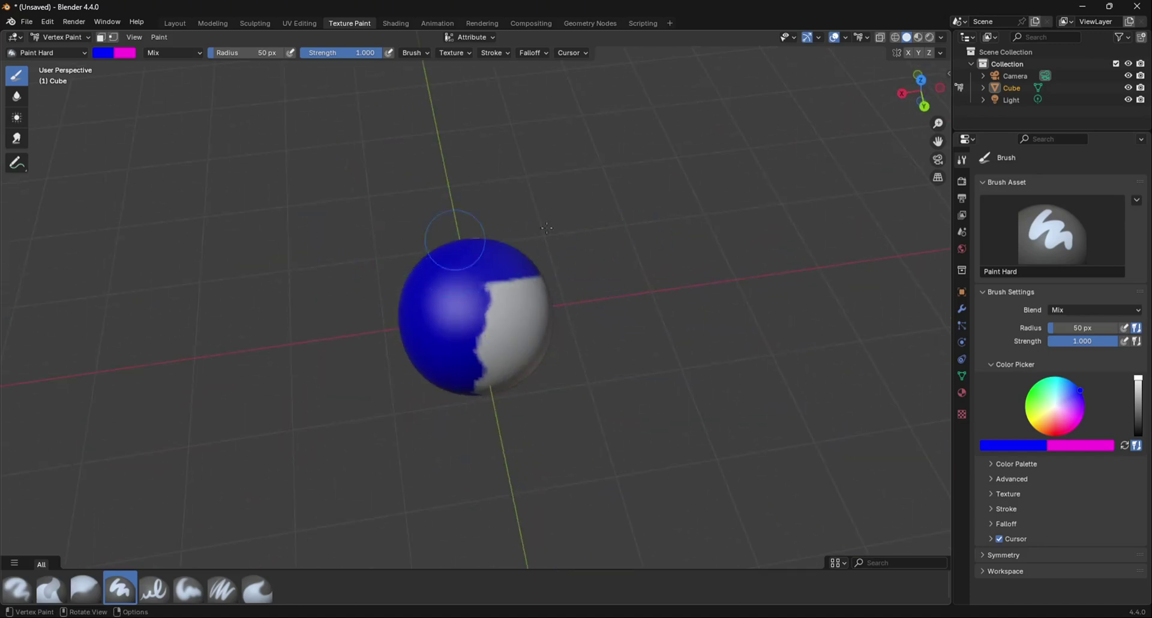
Paint the opposite side of the sphere with the magenta secondary color.
middle_drag(546, 228, 463, 218)
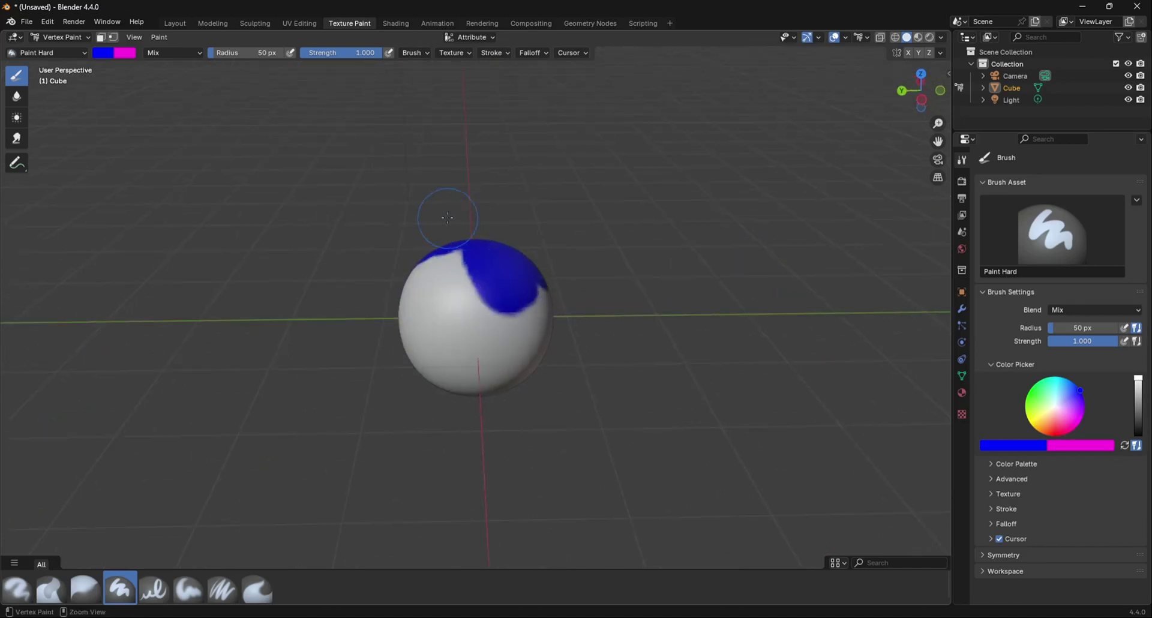
mouse_move(576, 262)
ctrl+mouse_down()
mouse_move(616, 289)
mouse_move(436, 327)
mouse_move(380, 360)
mouse_move(570, 360)
ctrl+mouse_up()
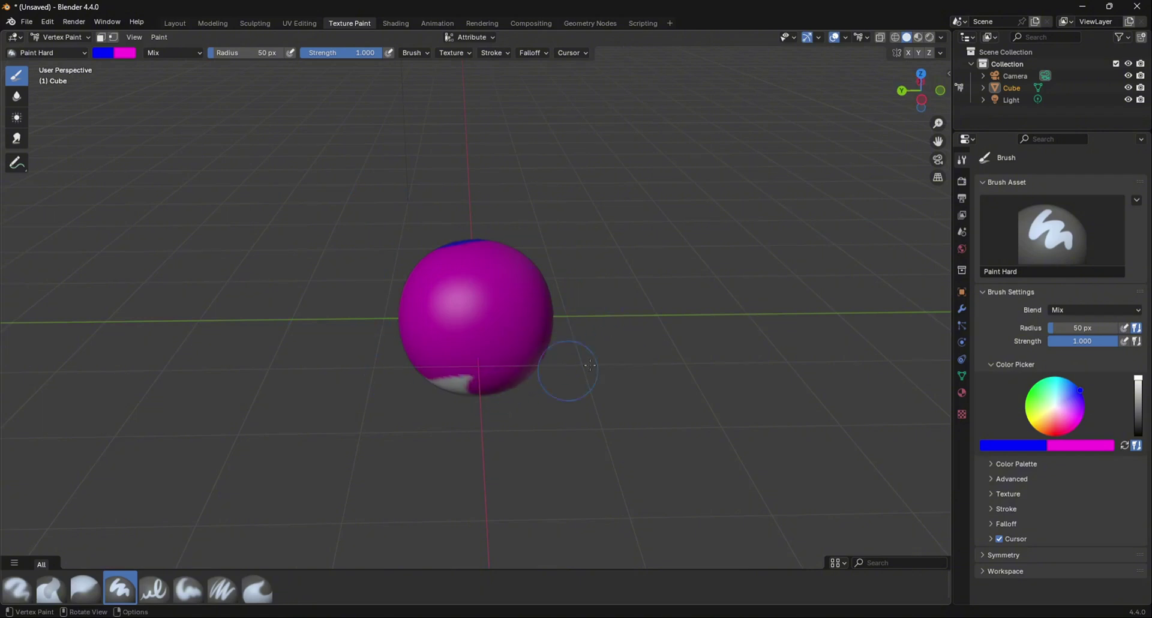
middle_drag(571, 360, 446, 303)
middle_drag(612, 281, 425, 308)
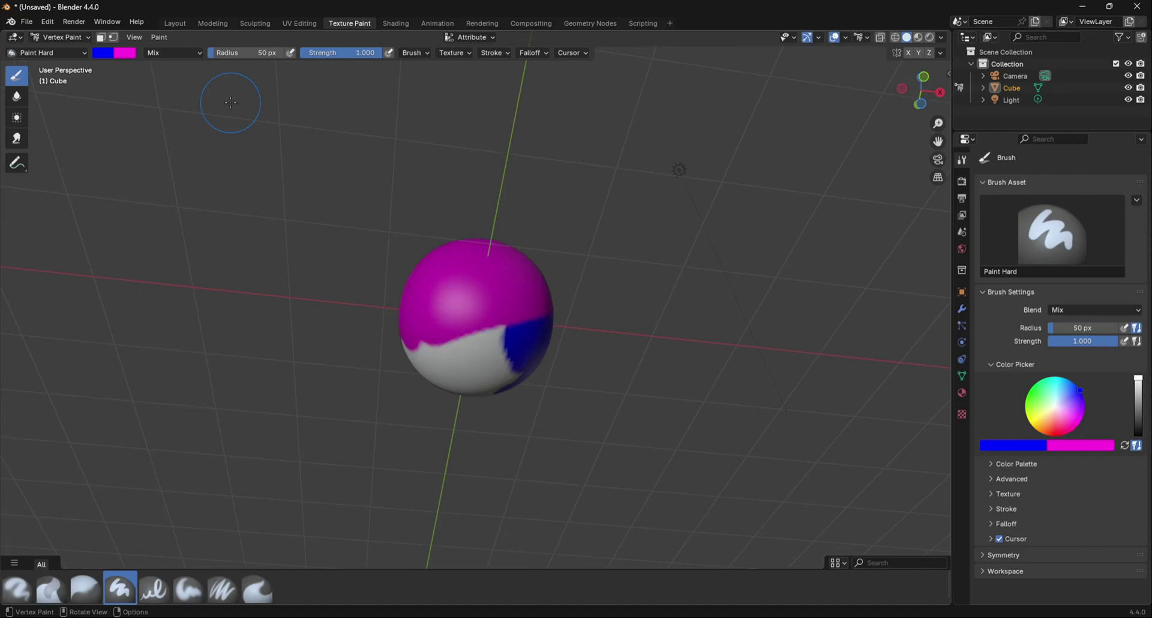
Fill the whole sphere with the blue primary color using Set Vertex Colors.
mouse_move(553, 279)
middle_down()
mouse_move(462, 314)
mouse_move(445, 403)
middle_up()
key(shift+k)
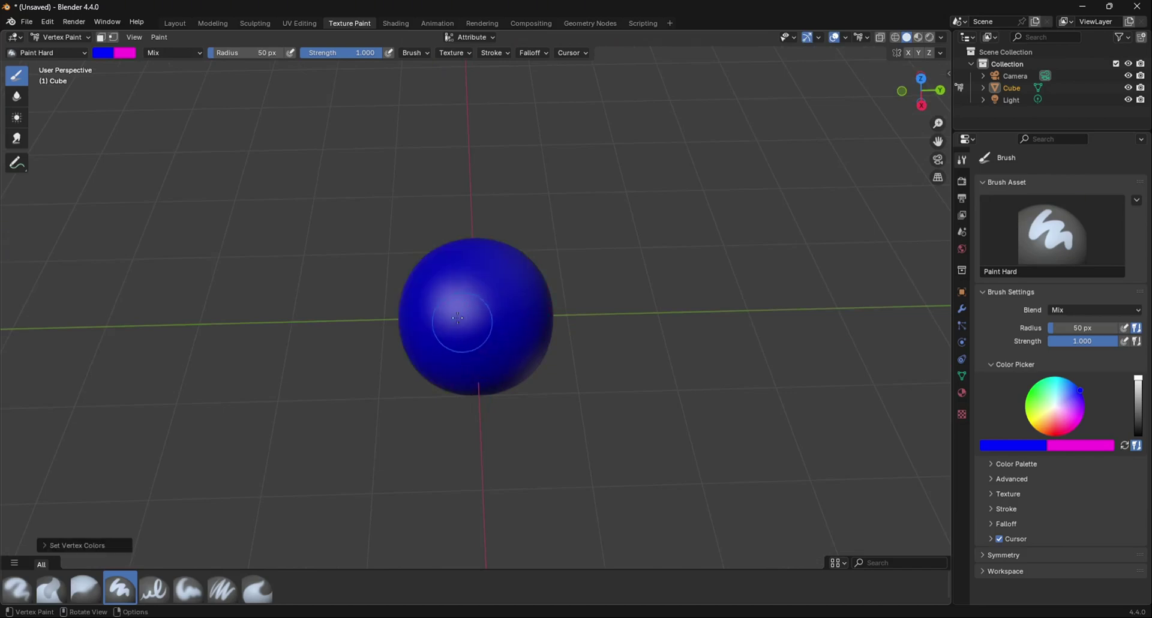
mouse_move(462, 336)
middle_down()
mouse_move(384, 327)
mouse_move(334, 342)
mouse_move(98, 299)
mouse_move(209, 352)
middle_up()
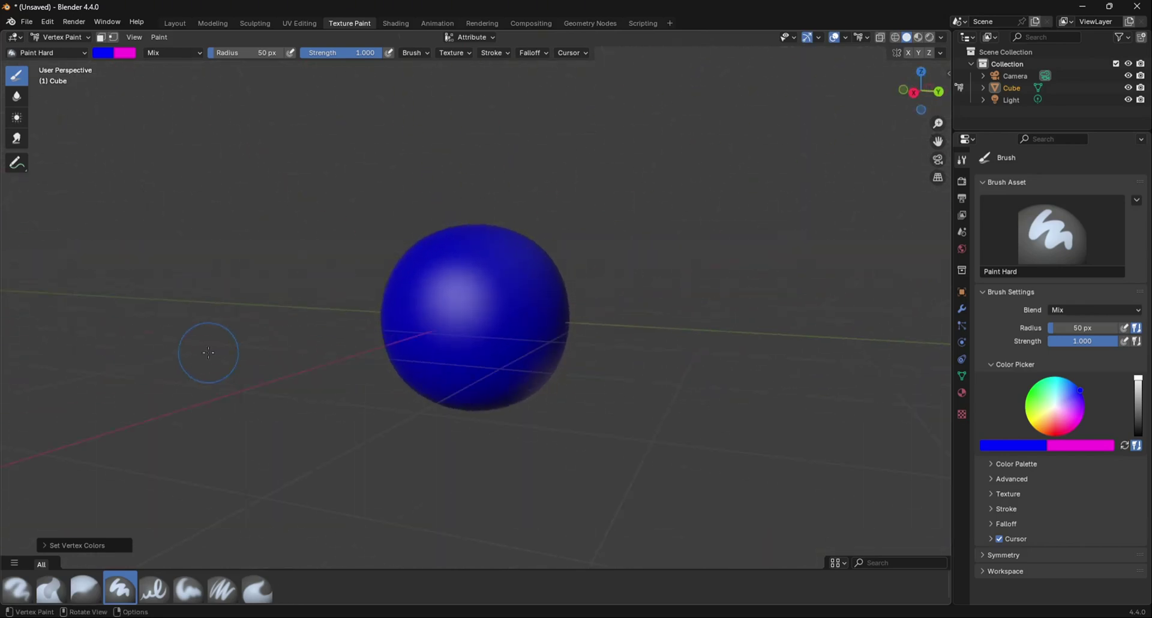
Change the primary color to bright green and fill the whole sphere with it using Set Vertex Colors.
click(1027, 440)
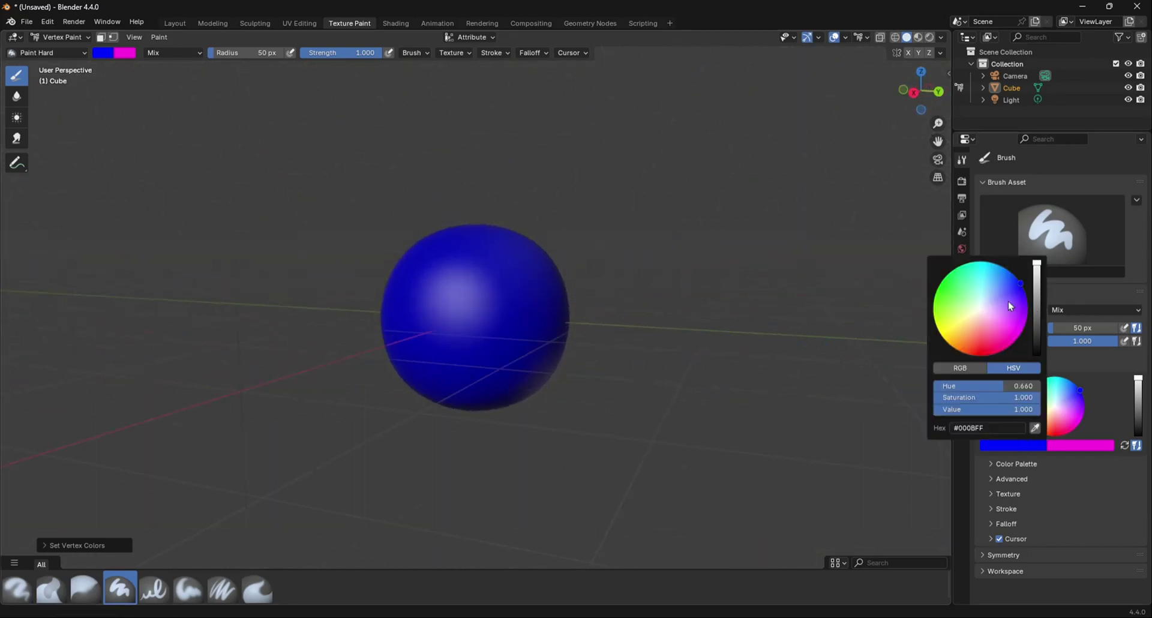
drag(1008, 301, 950, 285)
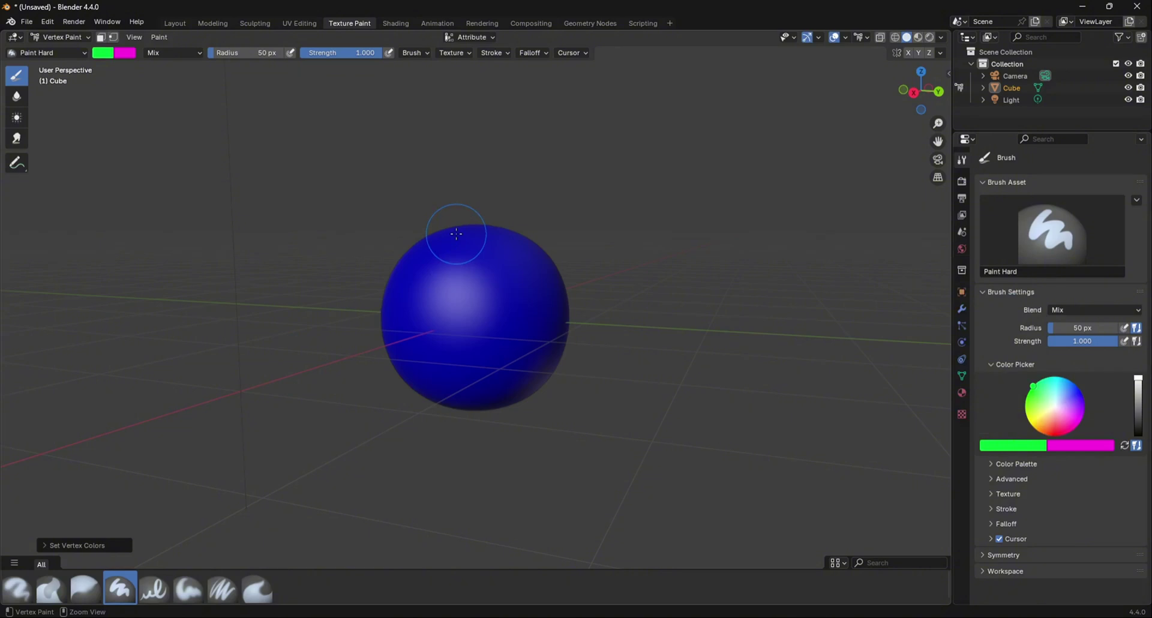
key(shift+k)
middle_drag(456, 237, 336, 228)
scroll(480, 252, down, 5)
middle_drag(513, 269, 488, 277)
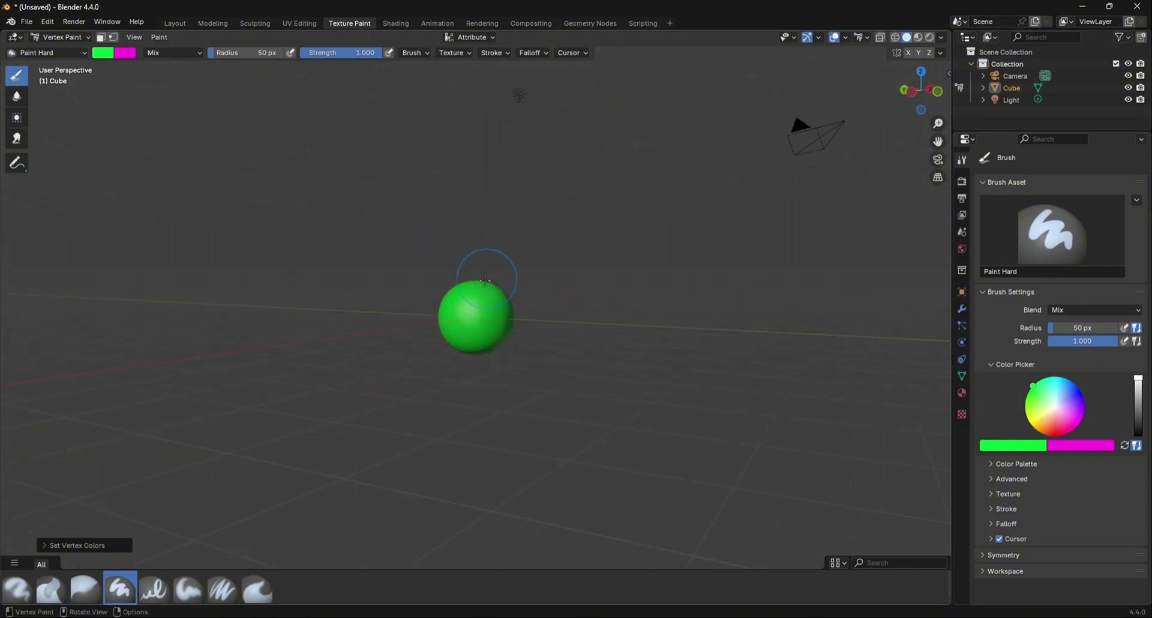
scroll(478, 268, up, 4)
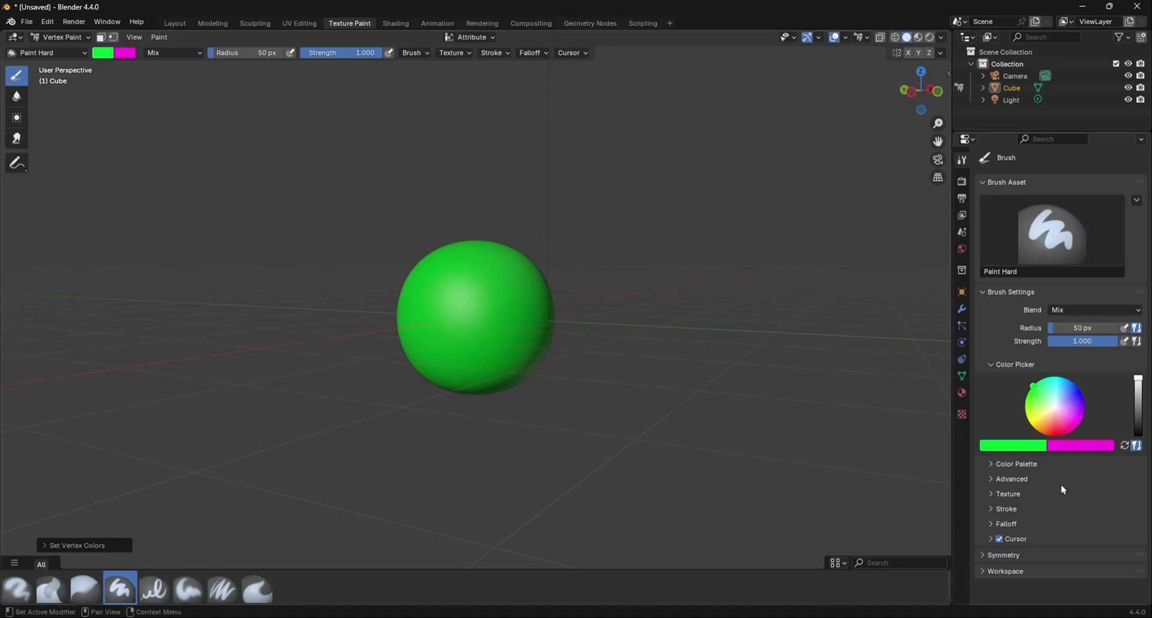
Create a new color palette for the brush and name it "C_pallette 123".
click(991, 465)
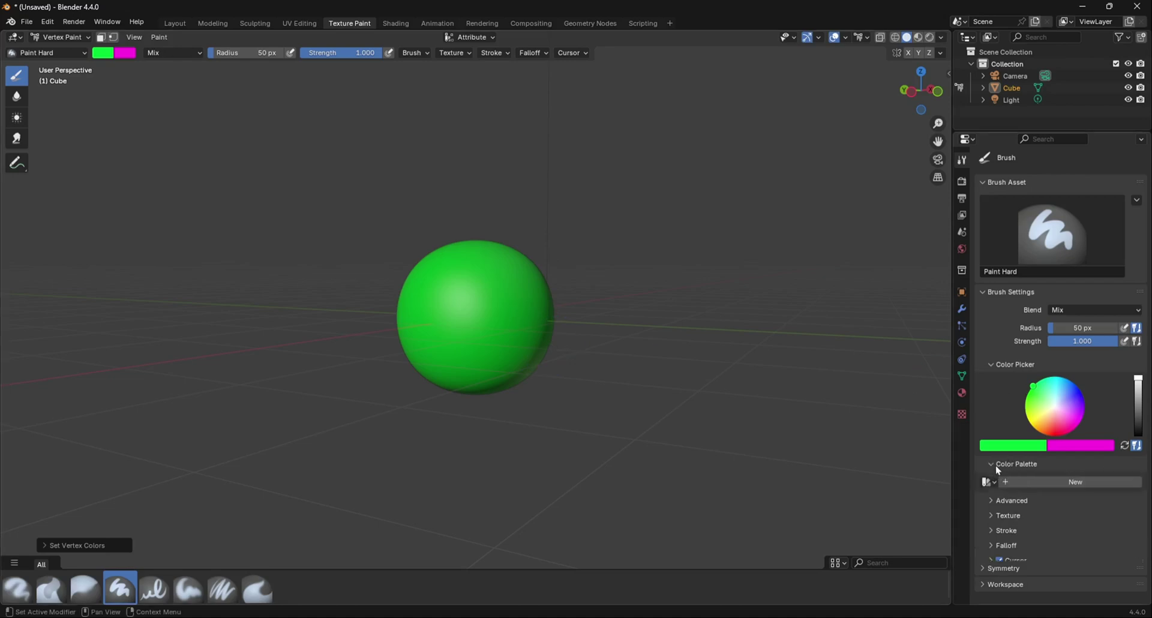
click(1040, 483)
click(1042, 482)
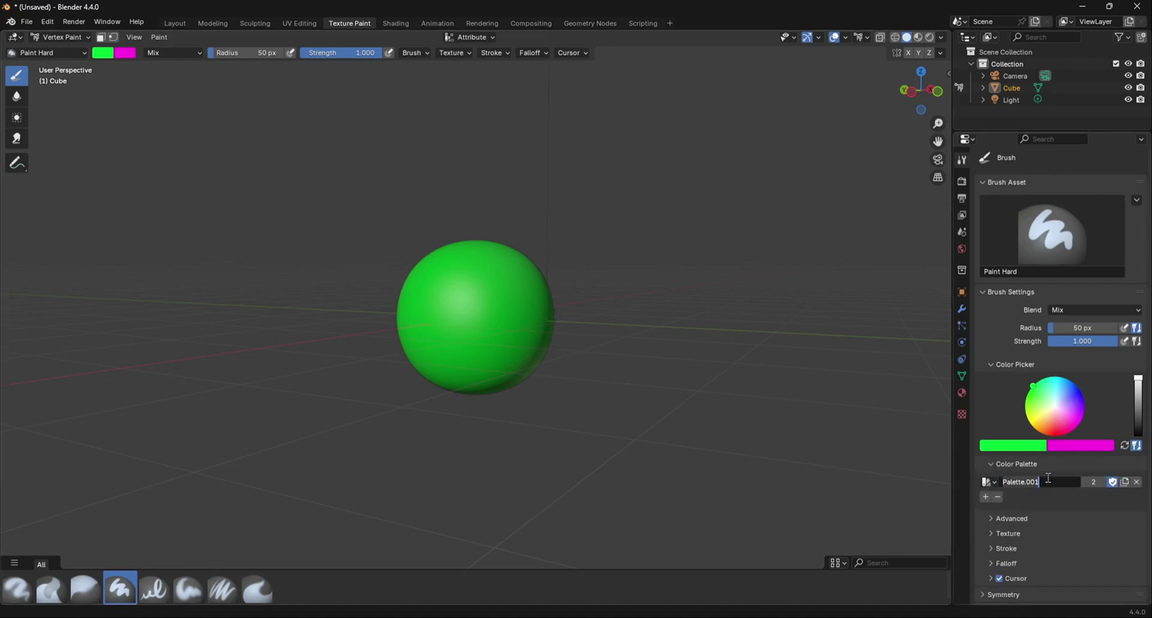
text(c)
key(Return)
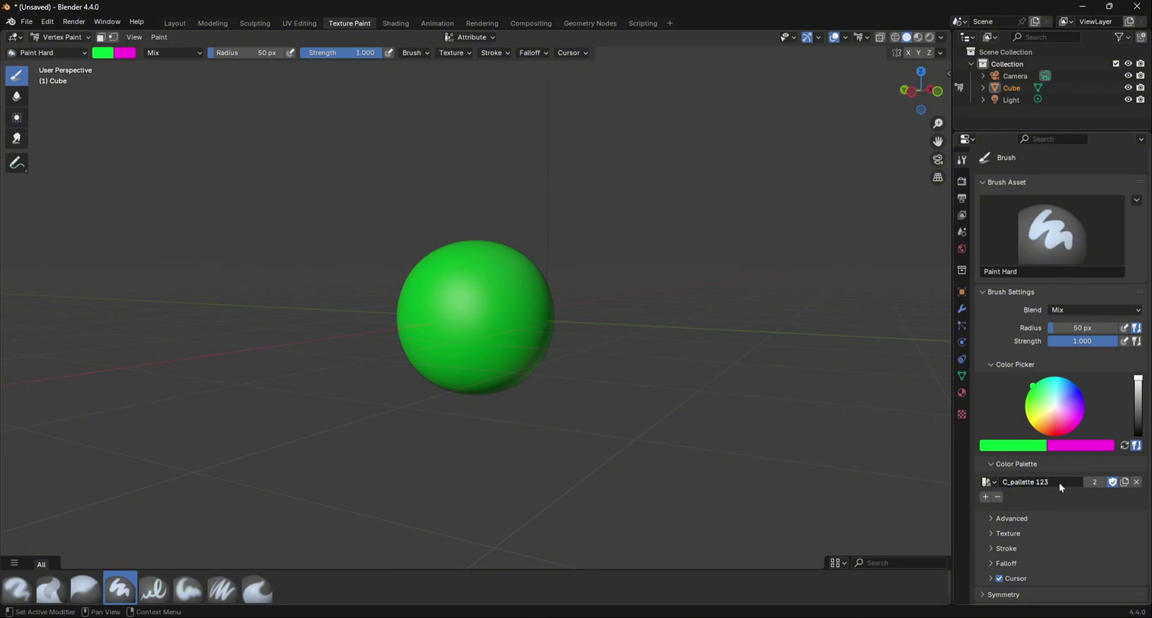
Add the current bright green and a newly picked blue to the palette, and switch between the two swatches, finishing on blue.
click(984, 498)
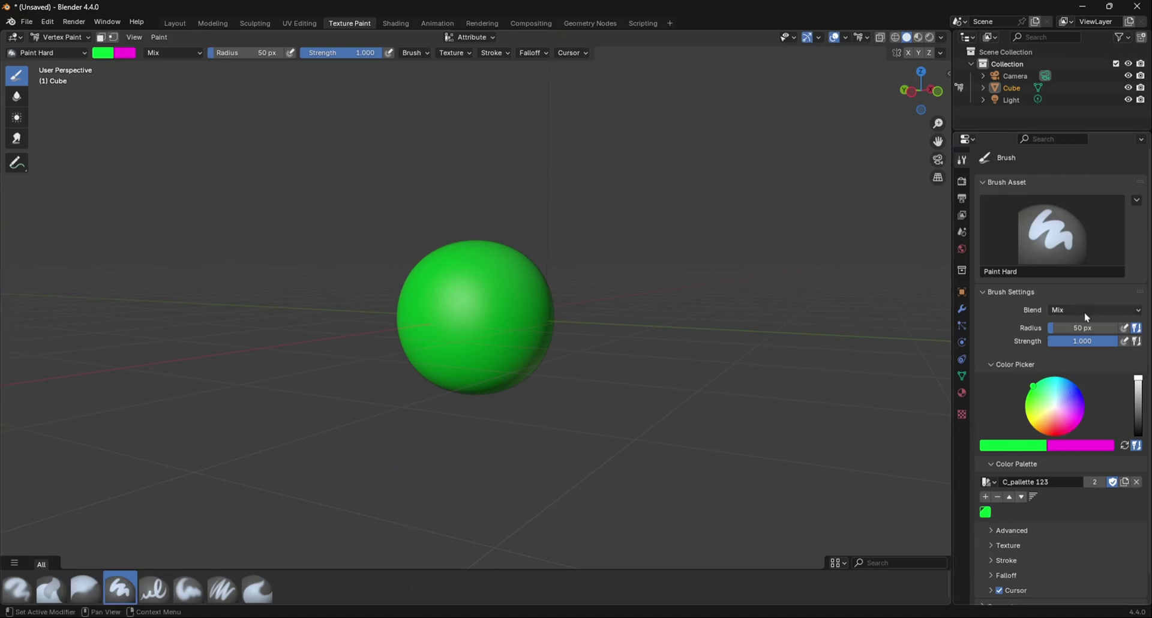
drag(1037, 386, 1077, 388)
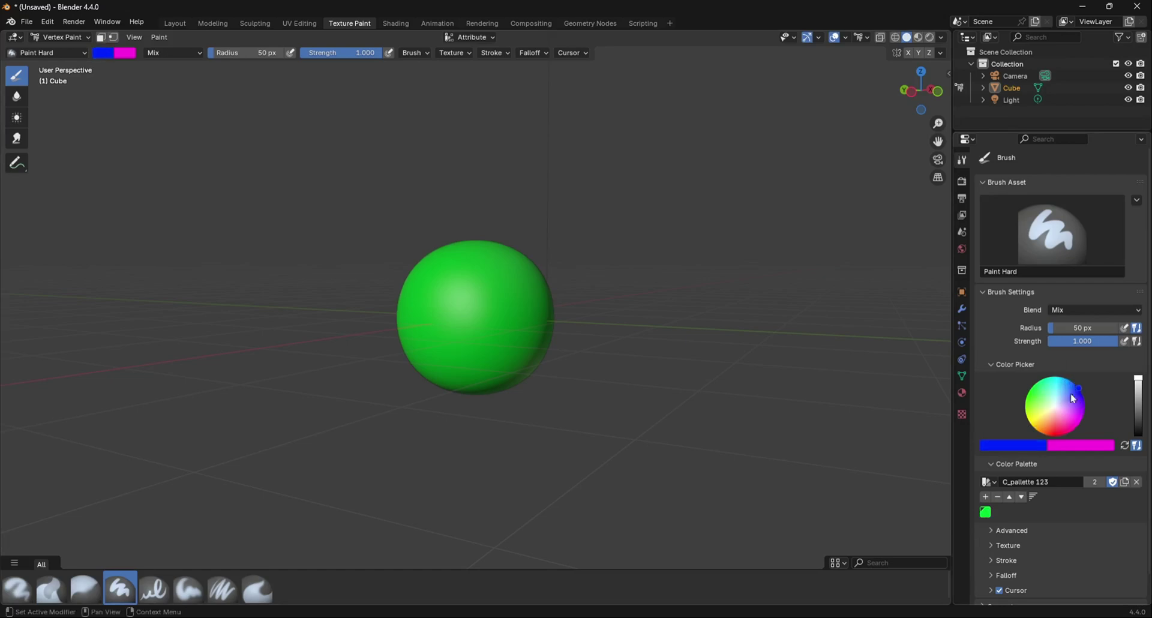
click(984, 497)
click(988, 512)
click(996, 512)
click(988, 512)
click(995, 512)
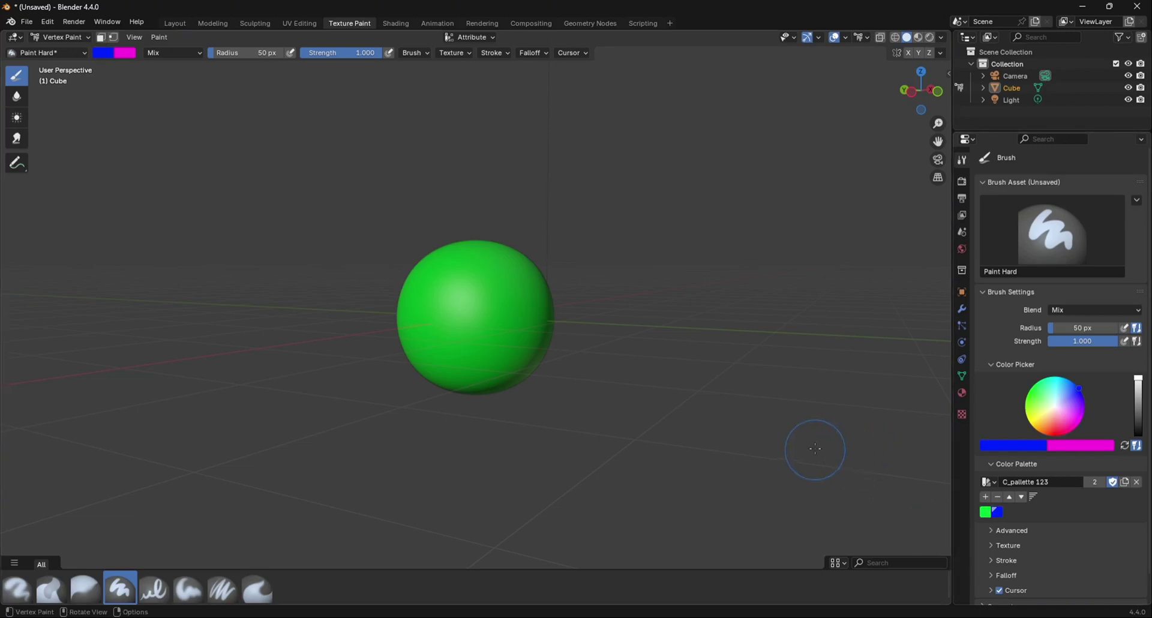
Try out several larger and smaller brush radii, including 161 px, and finish at 38 px.
scroll(420, 303, down, 4)
middle_drag(384, 288, 466, 309)
scroll(465, 309, up, 2)
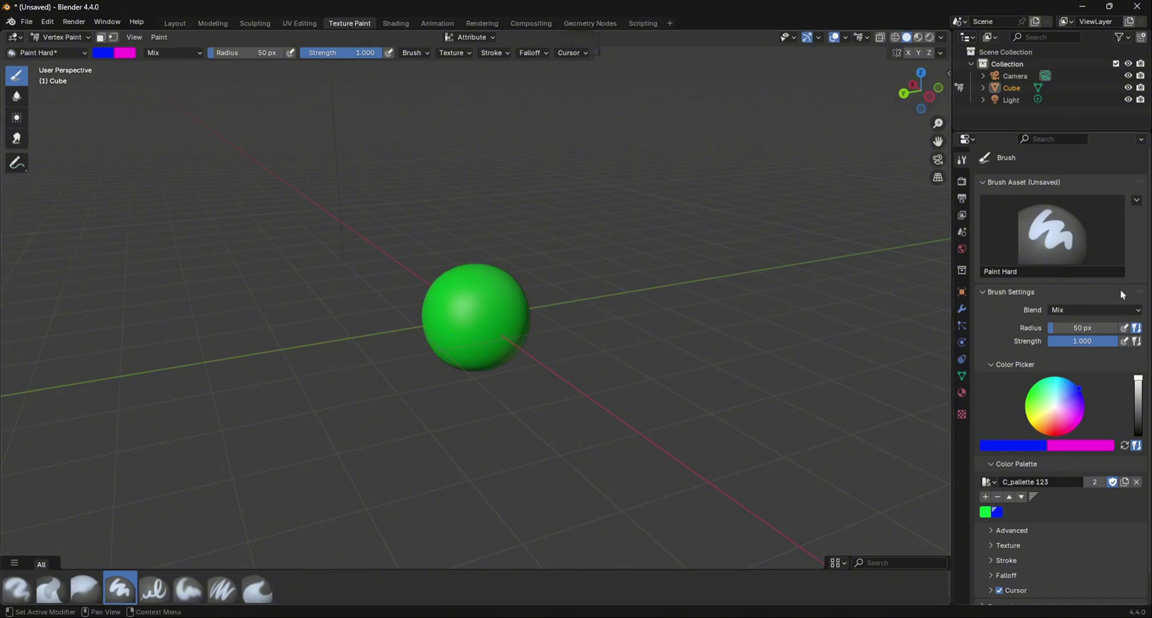
mouse_move(1074, 328)
mouse_down()
mouse_move(1092, 327)
mouse_move(1077, 327)
mouse_up()
key(f)
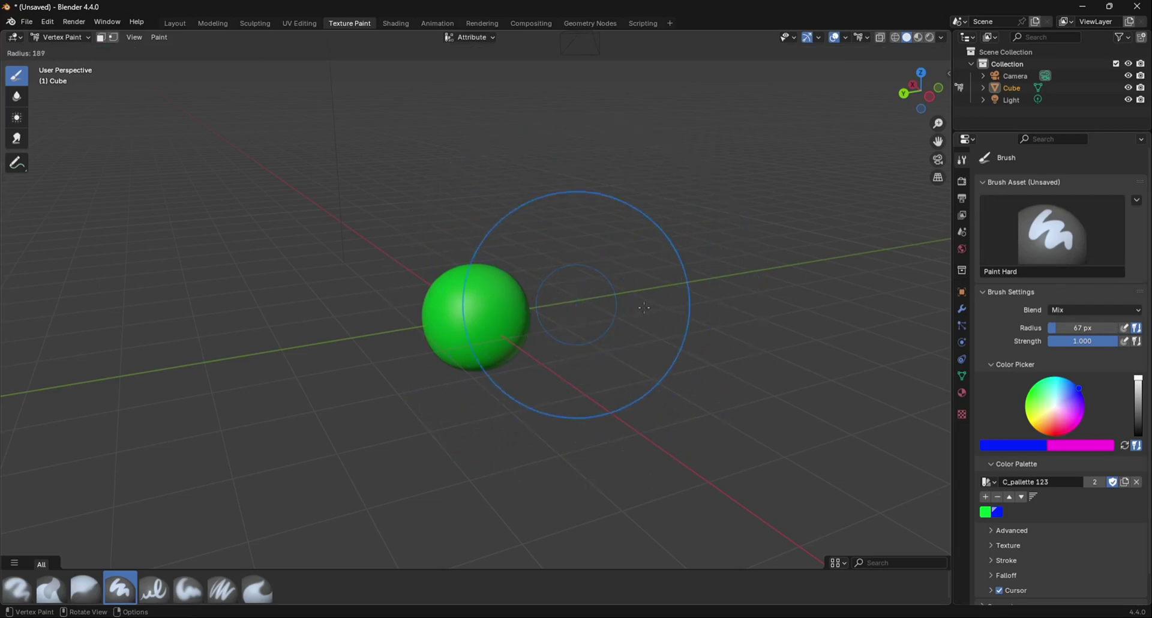
click(751, 307)
key(f)
click(690, 320)
key(f)
click(585, 323)
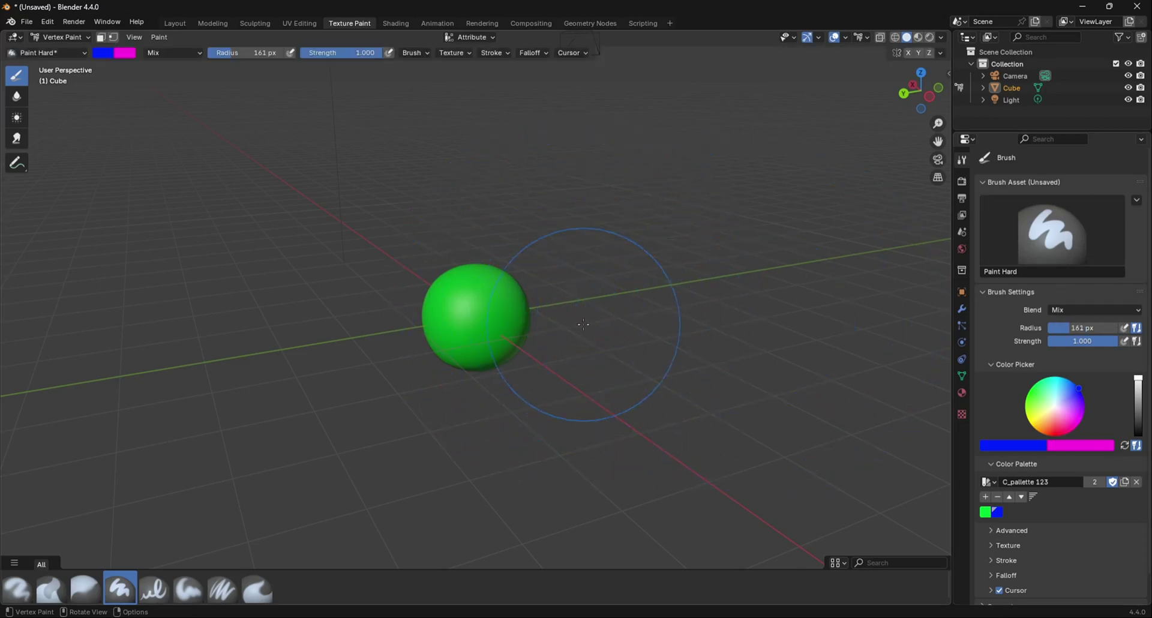
key(f)
click(619, 323)
key(f)
click(534, 309)
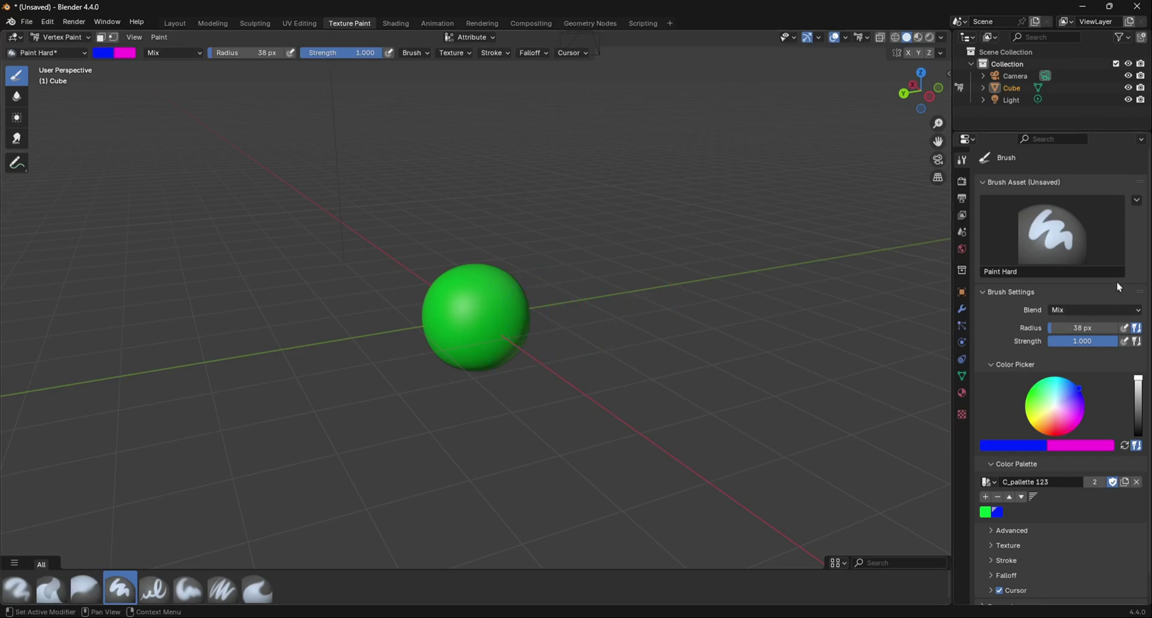
click(1071, 310)
scroll(1051, 489, down, 1)
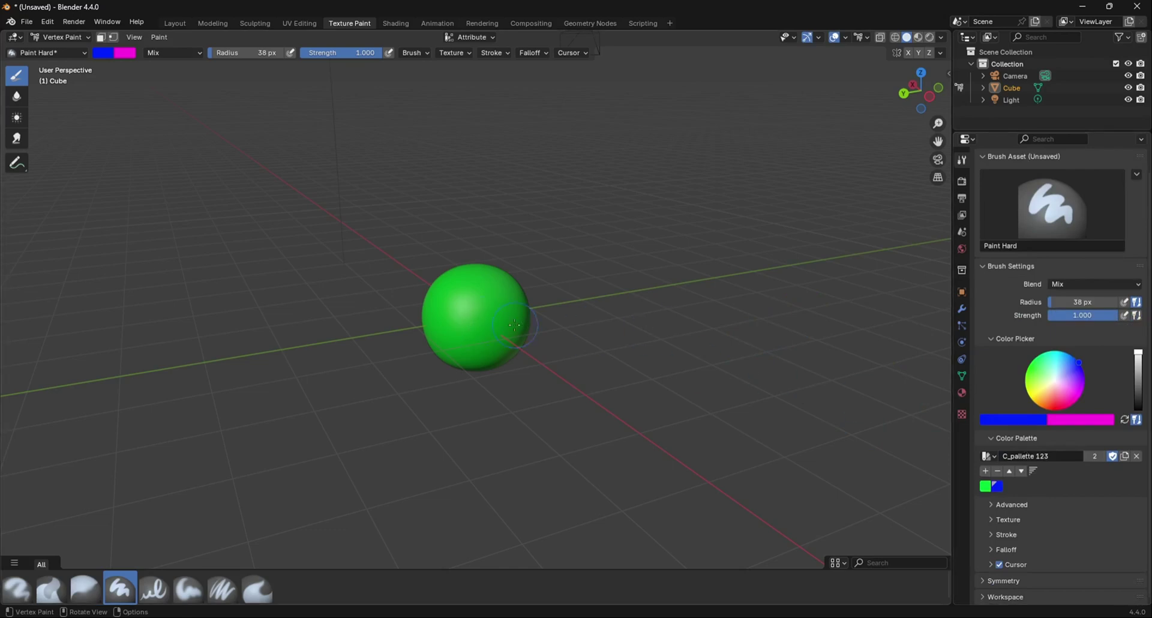
Pick the blue swatch from the palette and fill the whole sphere with it using Set Vertex Colors.
middle_drag(514, 325, 473, 320)
scroll(472, 321, up, 4)
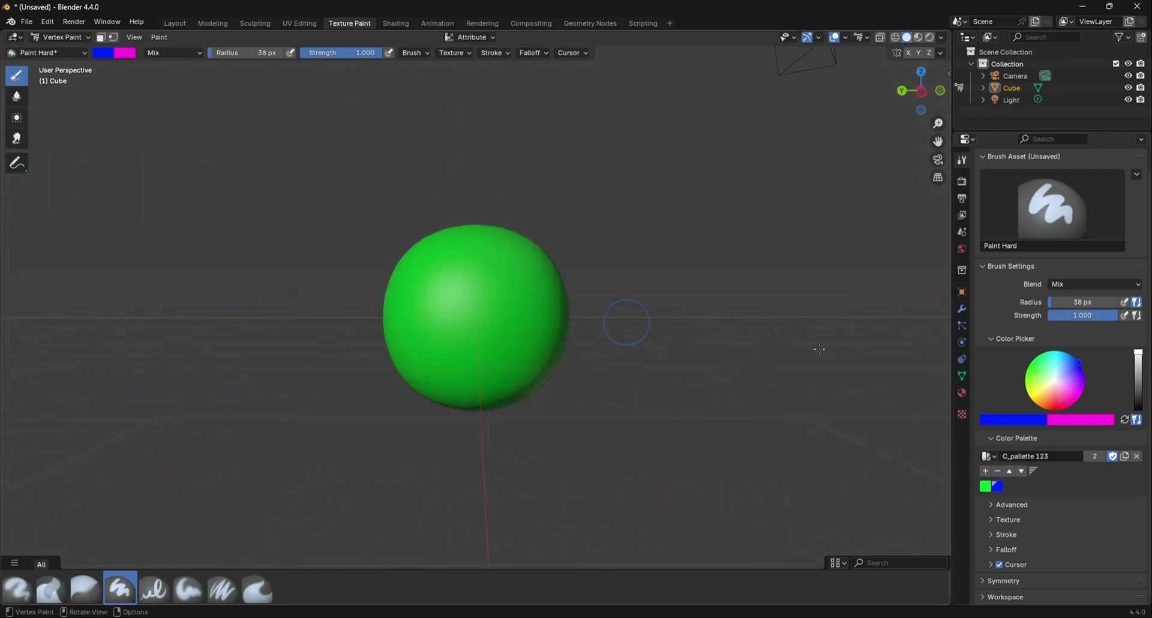
mouse_move(1076, 373)
mouse_down()
mouse_move(1071, 396)
mouse_move(1077, 361)
mouse_up()
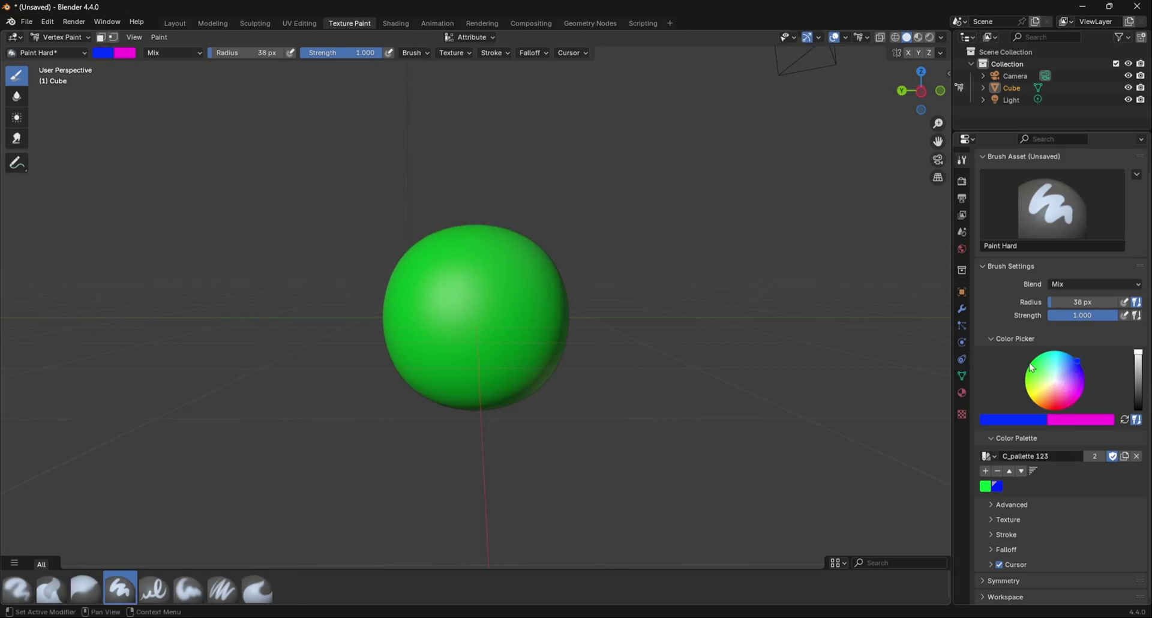
click(997, 487)
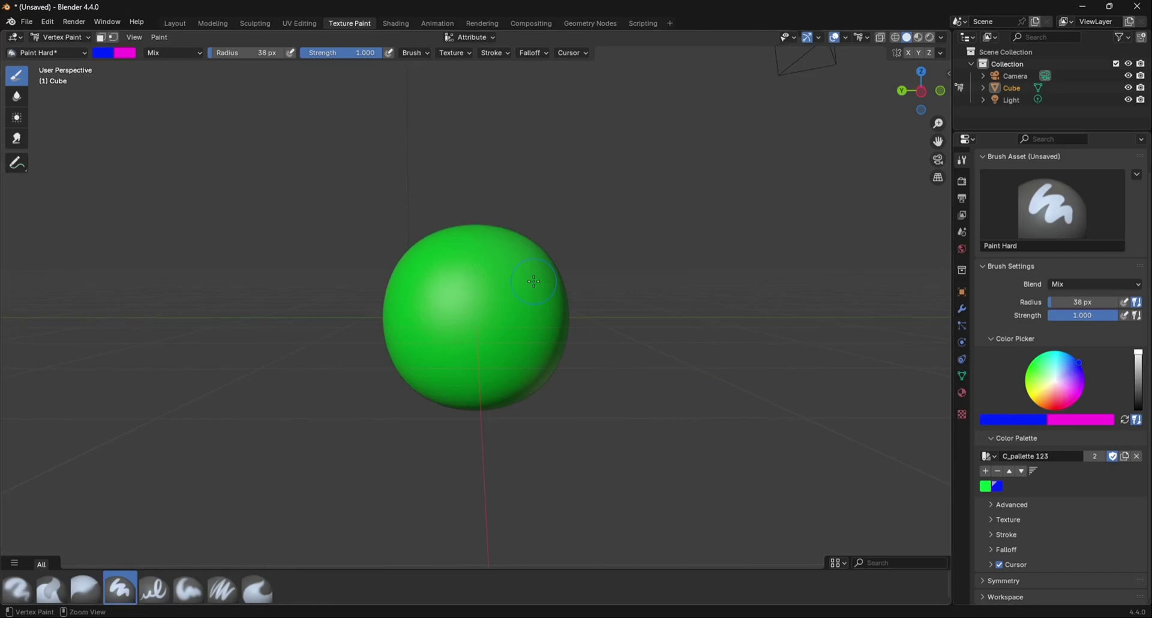
key(shift+k)
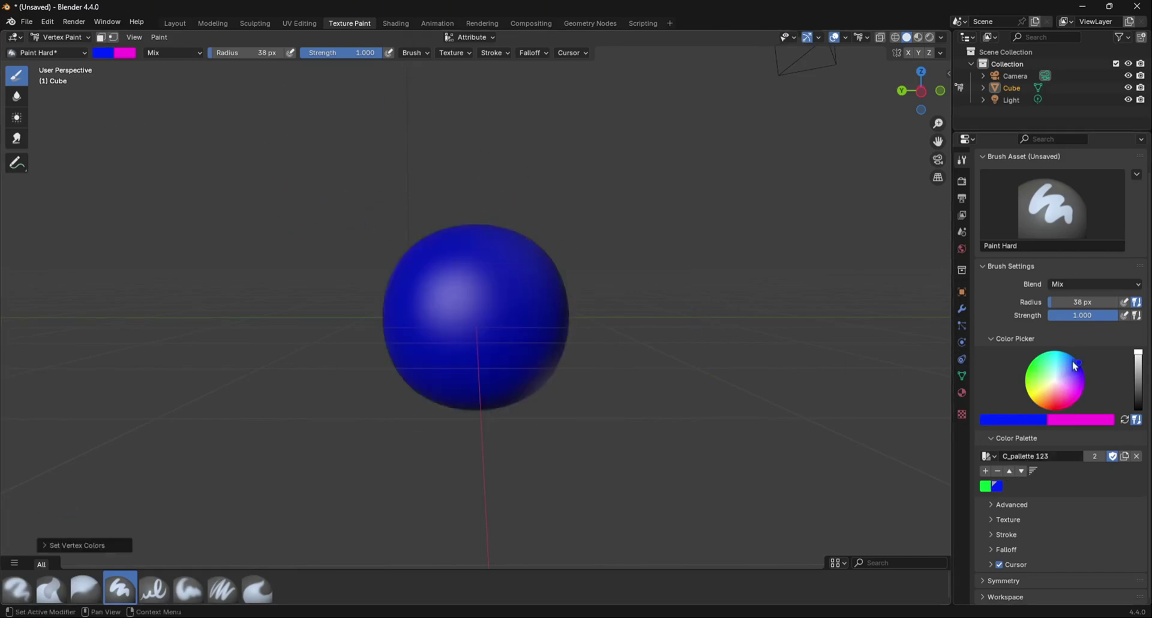
Change the primary color to magenta and add it to the palette.
drag(1074, 366, 1078, 390)
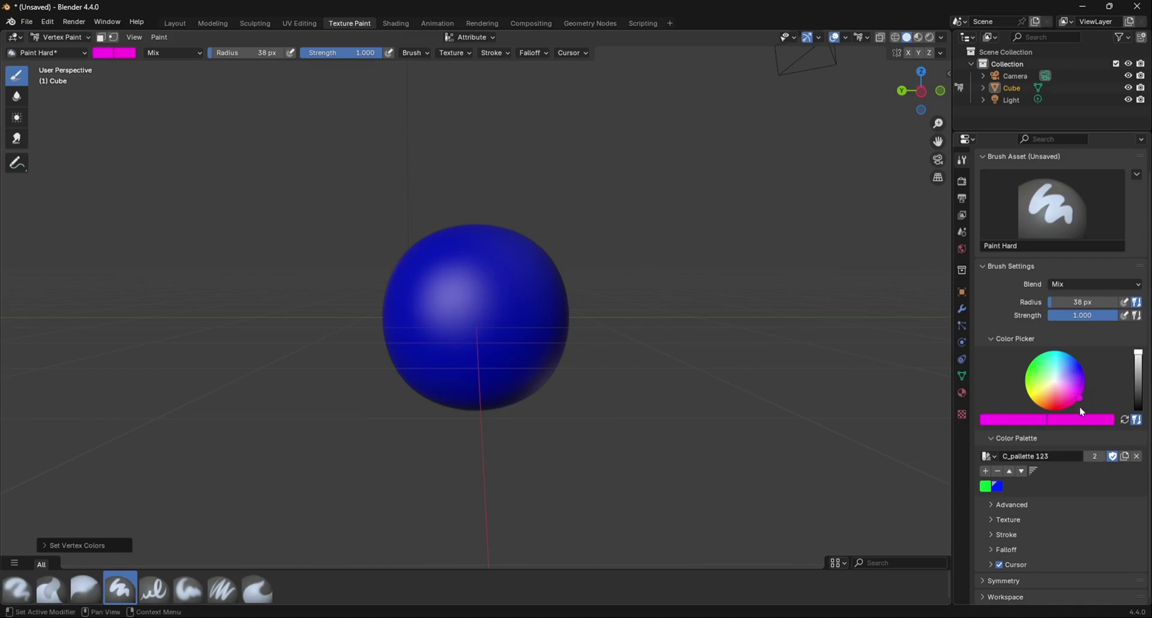
click(985, 472)
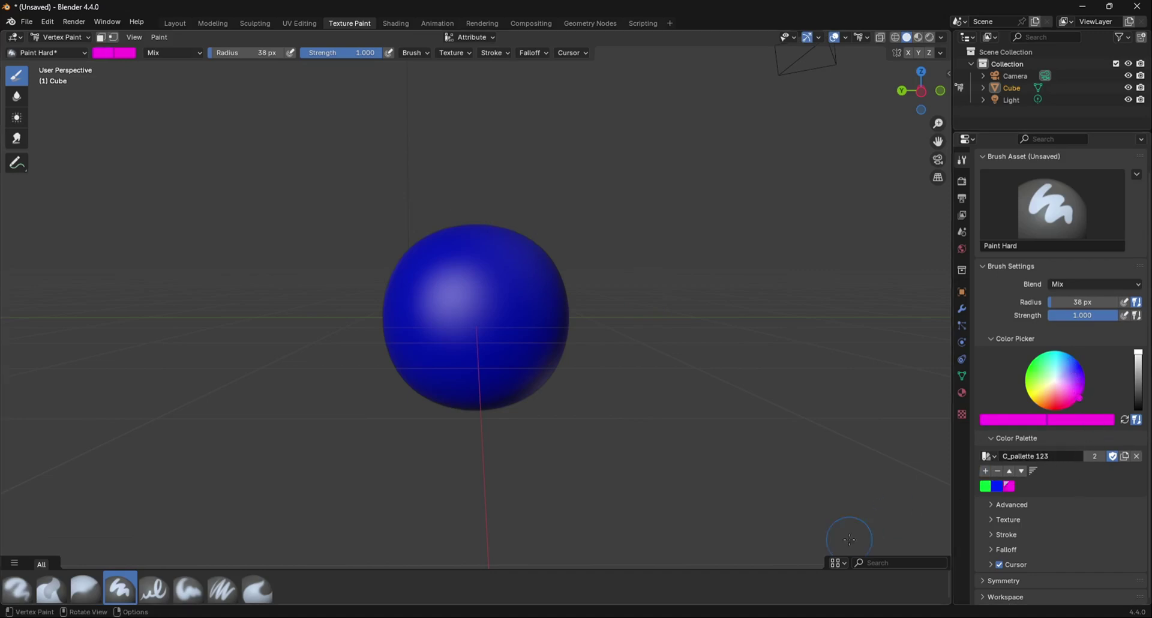
Set the brush radius to 56 px and paint two magenta eye spots side by side on the front of the sphere.
scroll(372, 264, up, 2)
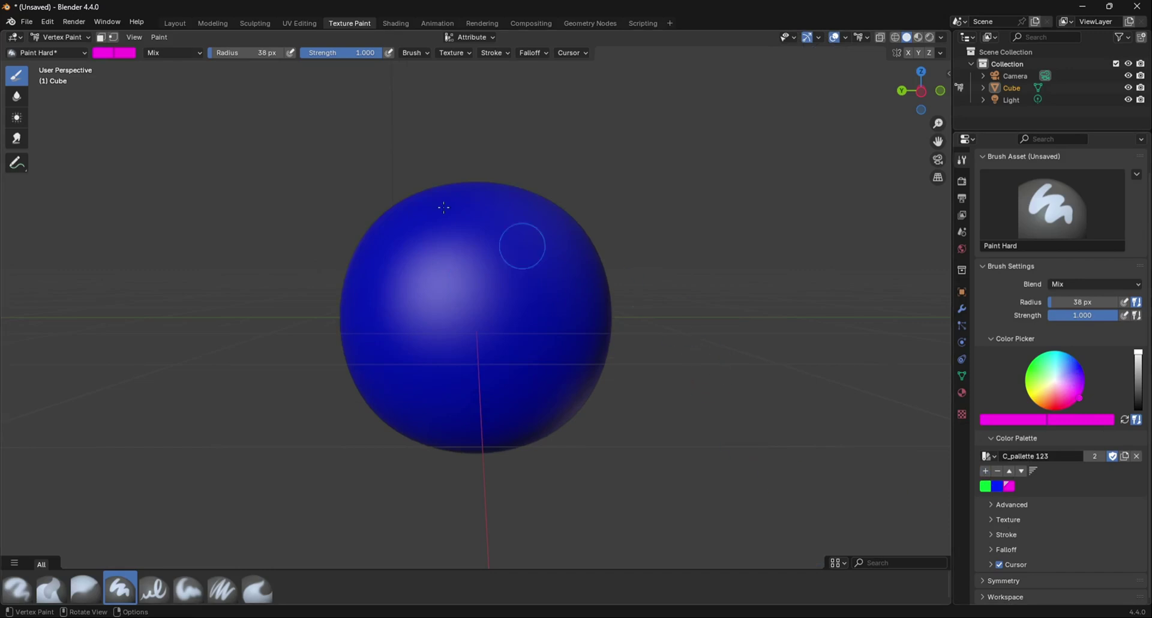
key(f)
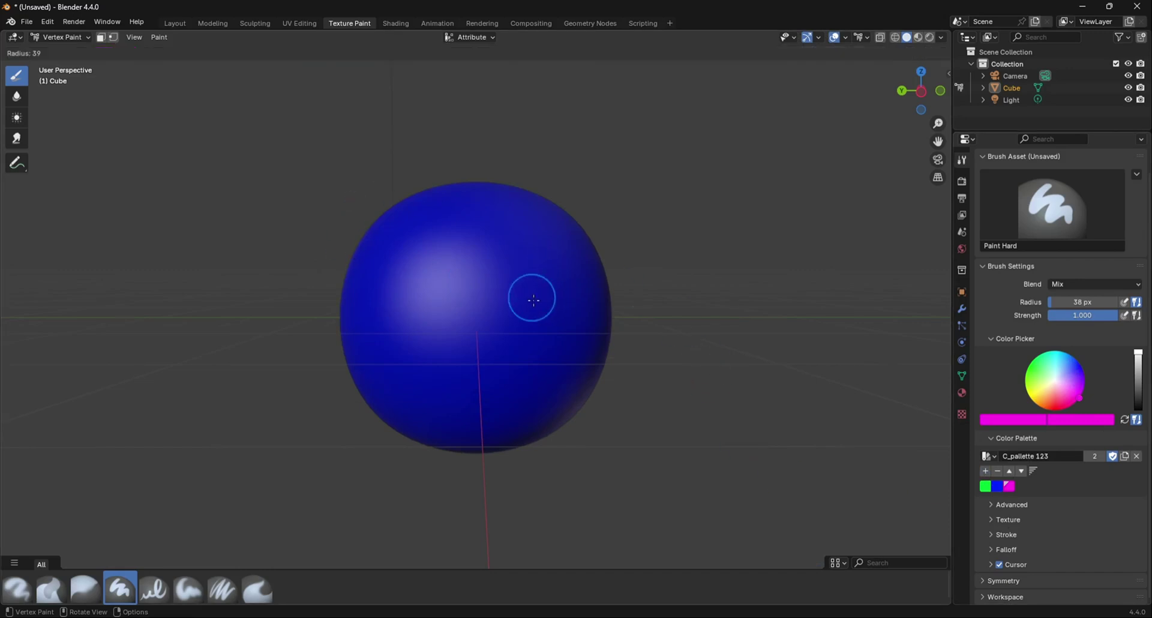
click(542, 309)
click(521, 299)
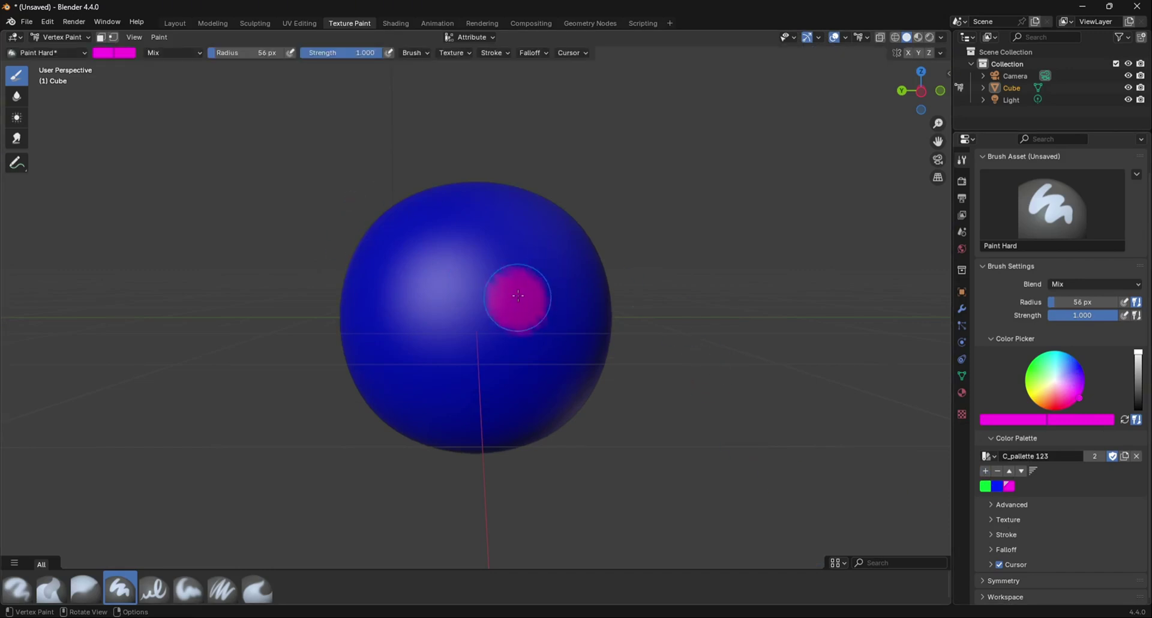
click(421, 298)
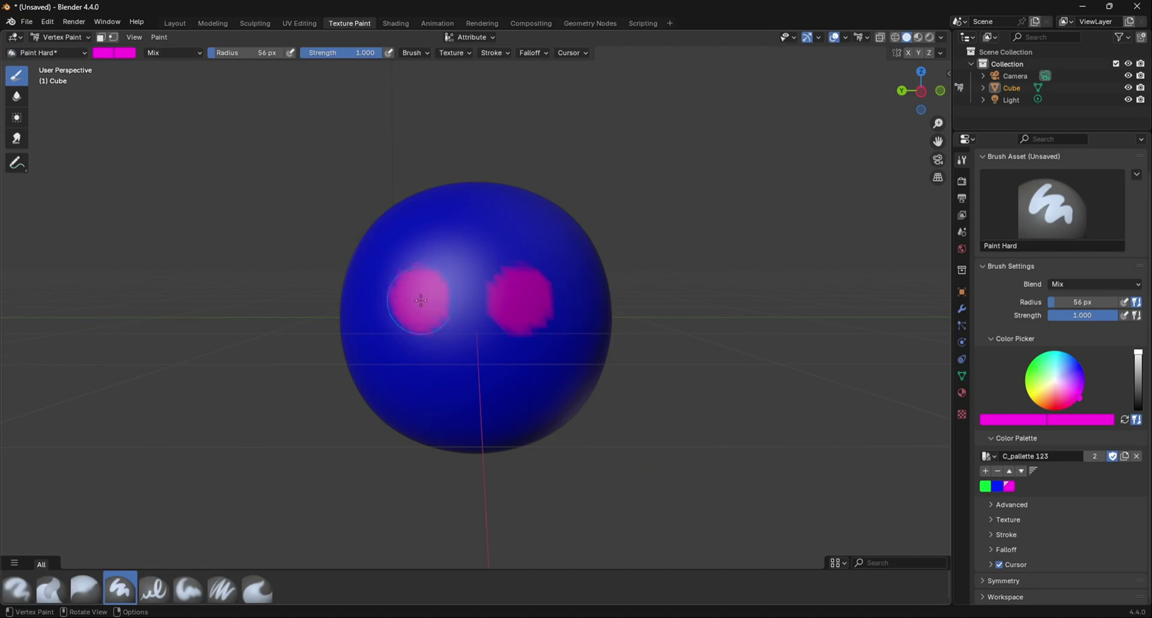
Blur the hard edges of both magenta eye spots so they blend into the blue.
scroll(449, 304, down, 3)
mouse_move(449, 305)
middle_down()
mouse_move(528, 304)
mouse_move(540, 294)
mouse_move(433, 242)
middle_up()
scroll(570, 293, up, 5)
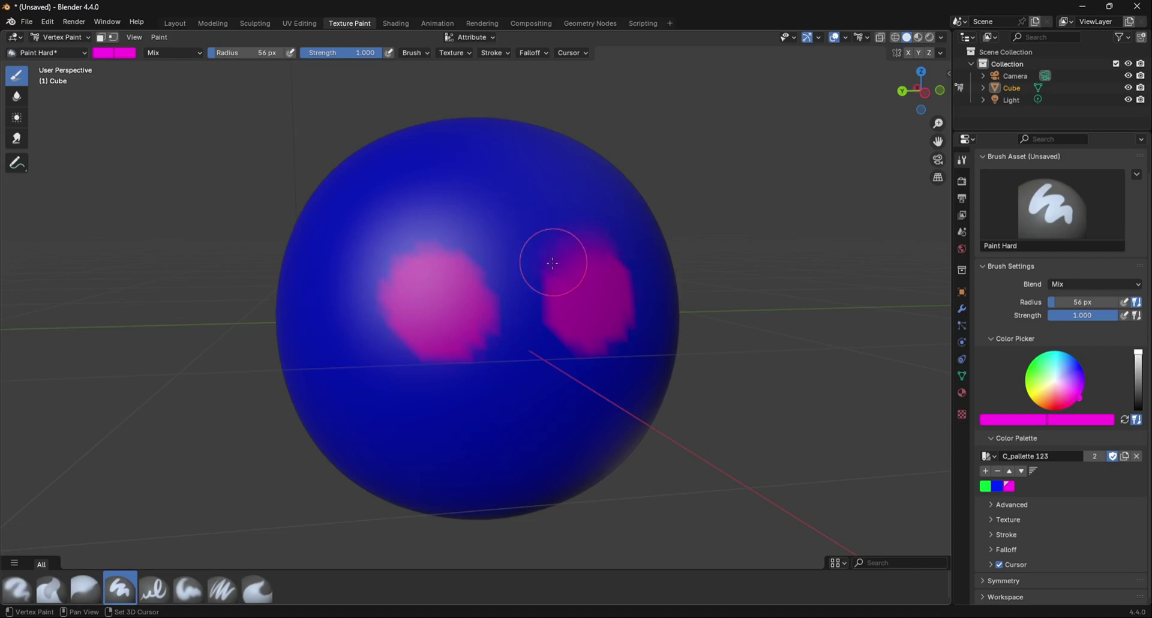
mouse_move(559, 354)
mouse_down()
mouse_move(648, 329)
mouse_move(635, 258)
mouse_move(627, 345)
mouse_up()
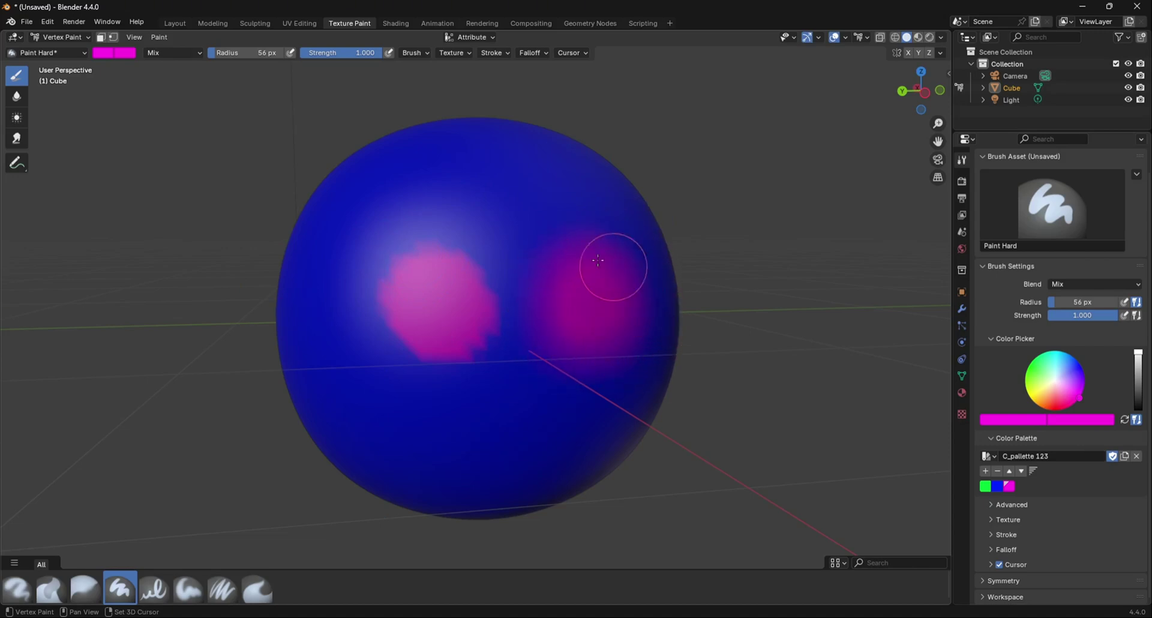
mouse_move(454, 243)
mouse_down()
mouse_move(381, 288)
mouse_move(445, 369)
mouse_move(507, 285)
mouse_move(427, 235)
mouse_up()
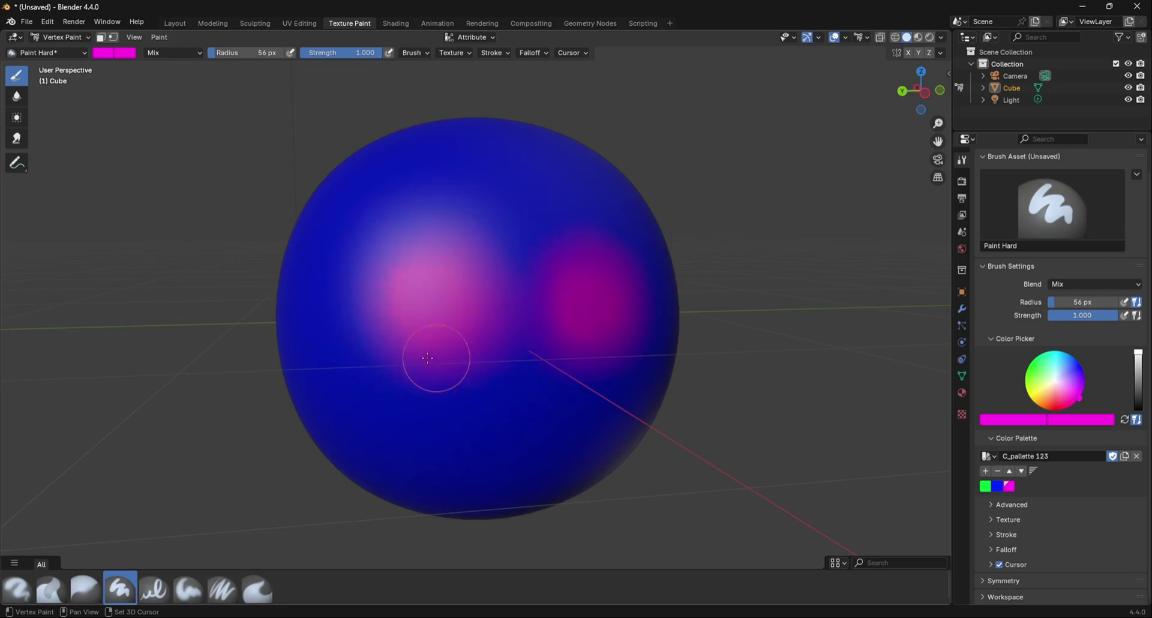
Examine the softened eye spots from several angles around the sphere.
scroll(478, 234, down, 7)
middle_drag(477, 233, 498, 217)
scroll(500, 225, up, 5)
middle_drag(554, 308, 490, 300)
scroll(794, 264, down, 2)
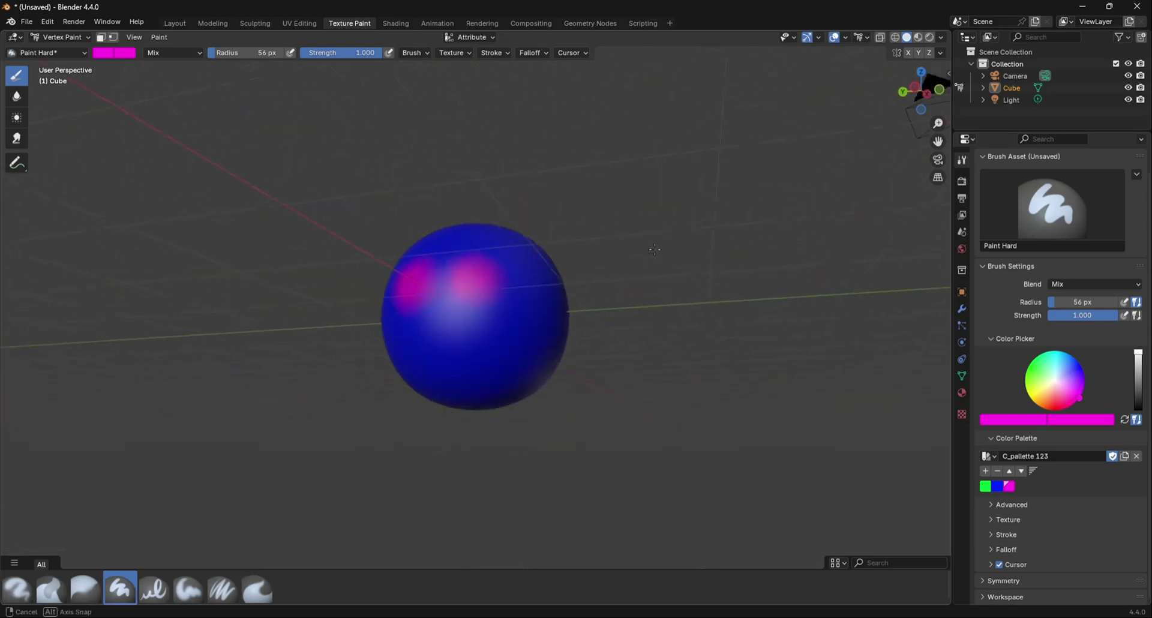
middle_drag(565, 281, 607, 286)
scroll(607, 285, up, 5)
scroll(676, 271, down, 2)
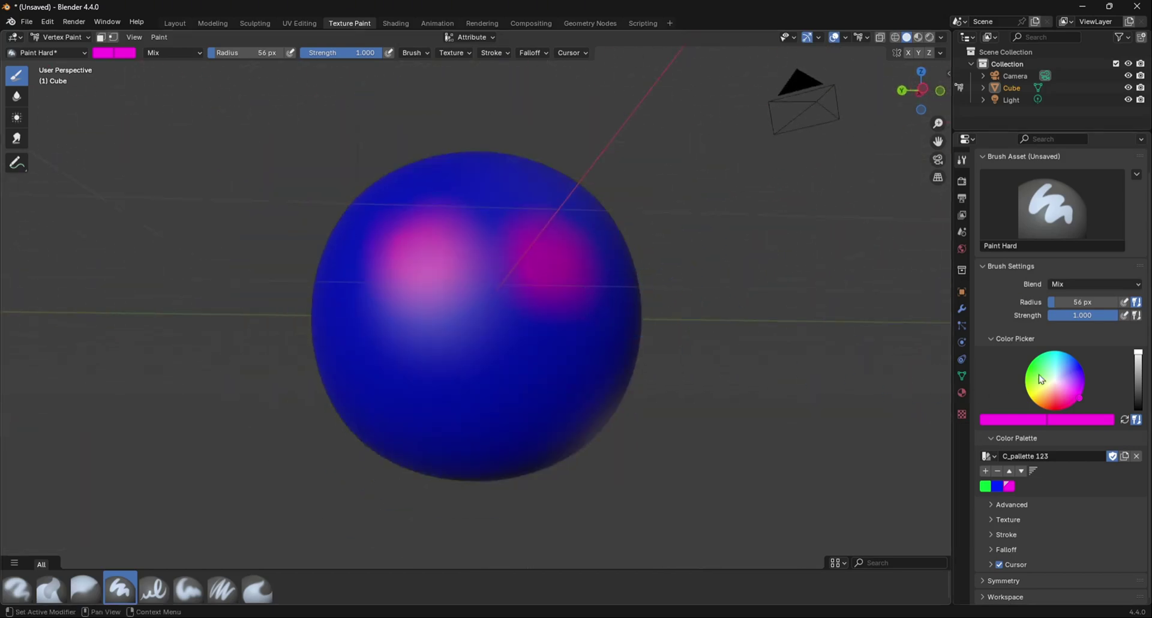
Add red to the palette as the primary color and paint a wide smile below the eyes with a 41 px brush.
drag(1060, 407, 1057, 410)
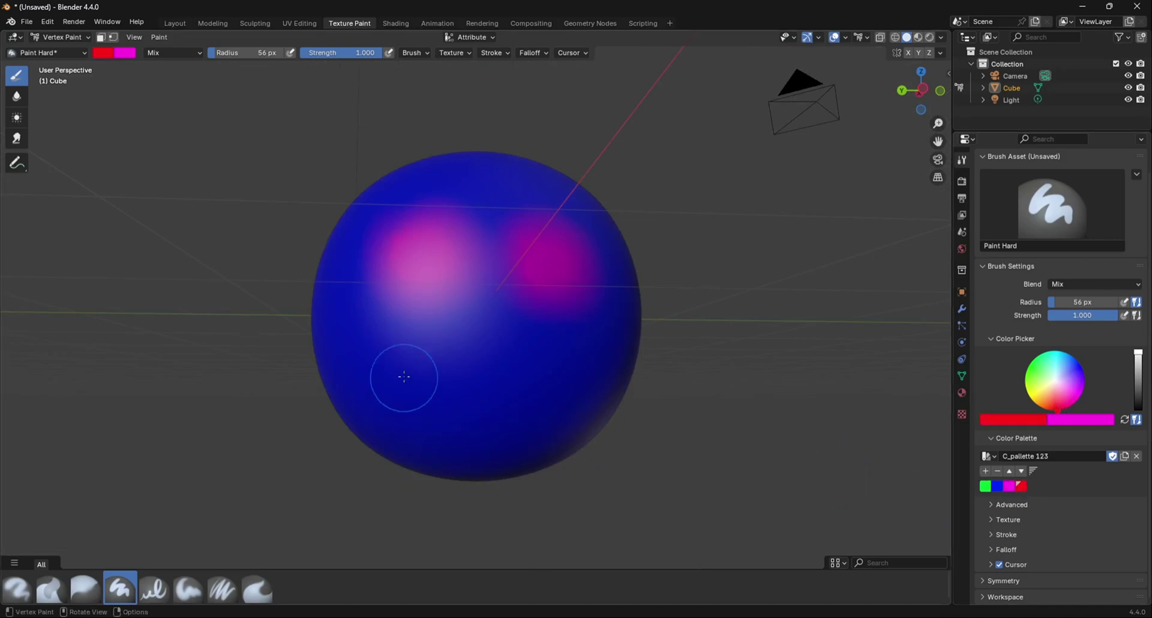
key(f)
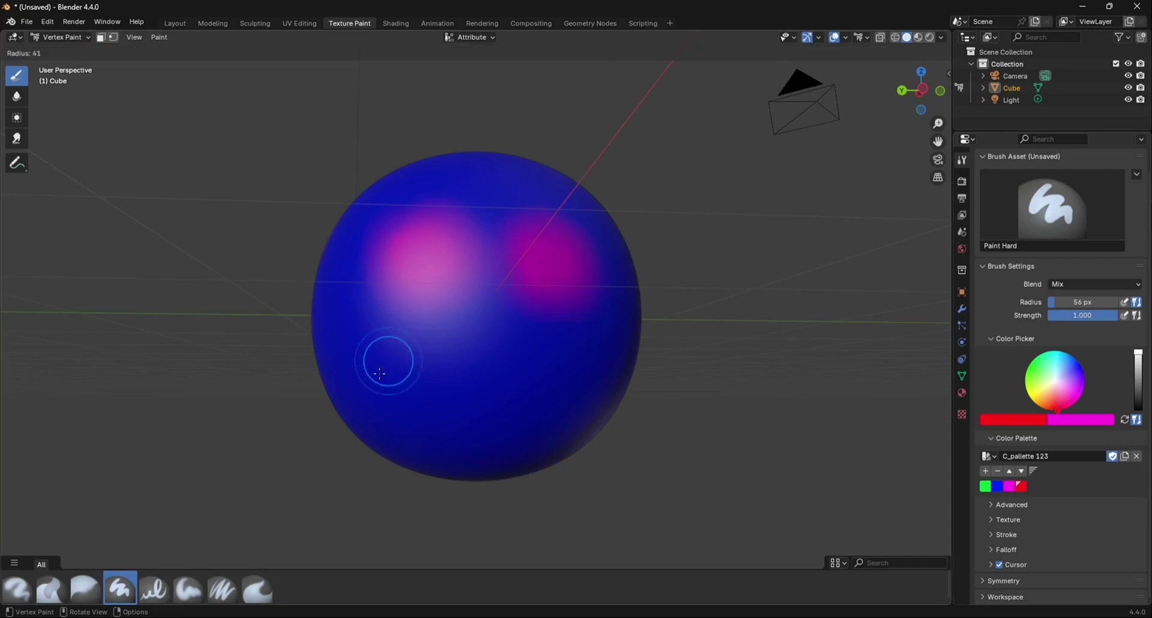
click(379, 373)
mouse_move(378, 375)
mouse_down()
mouse_move(483, 403)
mouse_move(547, 392)
mouse_move(583, 368)
mouse_up()
Blur the edges of the red smile along its full length so it blends into the blue.
scroll(509, 367, down, 5)
mouse_move(509, 367)
middle_down()
mouse_move(612, 370)
mouse_move(536, 375)
mouse_move(476, 349)
mouse_move(460, 325)
middle_up()
scroll(501, 357, up, 5)
scroll(393, 337, down, 2)
scroll(411, 342, up, 2)
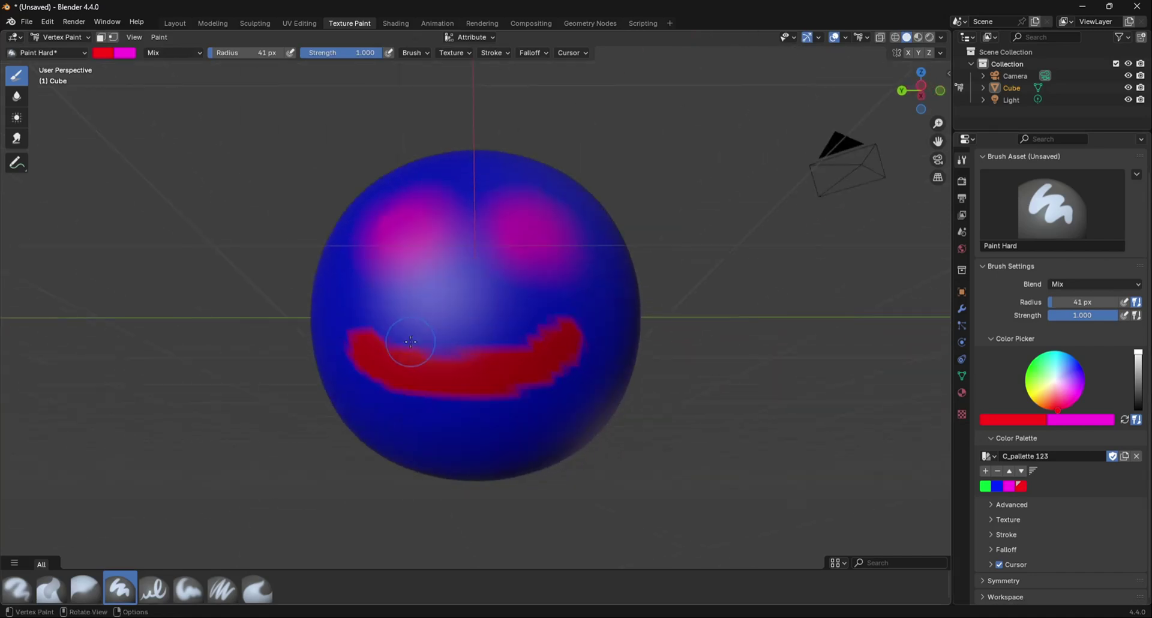
mouse_move(371, 333)
shift+mouse_down()
mouse_move(435, 347)
mouse_move(576, 319)
mouse_move(574, 350)
mouse_move(526, 393)
mouse_move(429, 401)
mouse_move(362, 382)
mouse_move(342, 352)
mouse_move(352, 326)
mouse_move(442, 360)
mouse_move(563, 338)
shift+mouse_up()
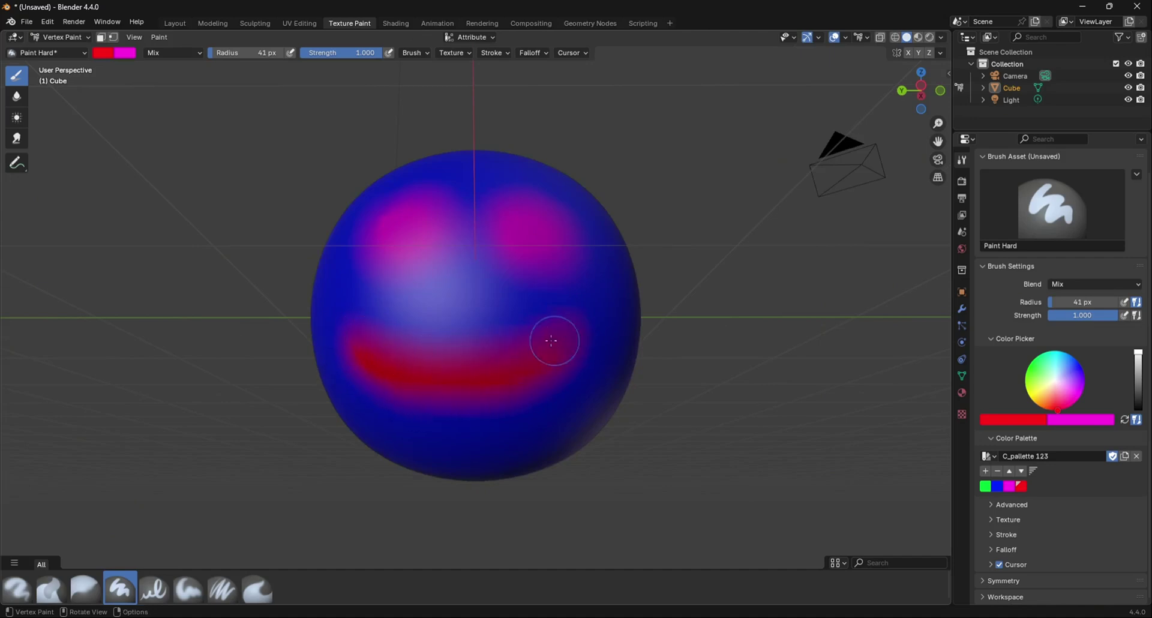
scroll(553, 341, down, 6)
mouse_move(549, 414)
middle_down()
mouse_move(660, 448)
mouse_move(540, 398)
mouse_move(447, 379)
mouse_move(547, 394)
mouse_move(452, 360)
middle_up()
scroll(447, 379, up, 5)
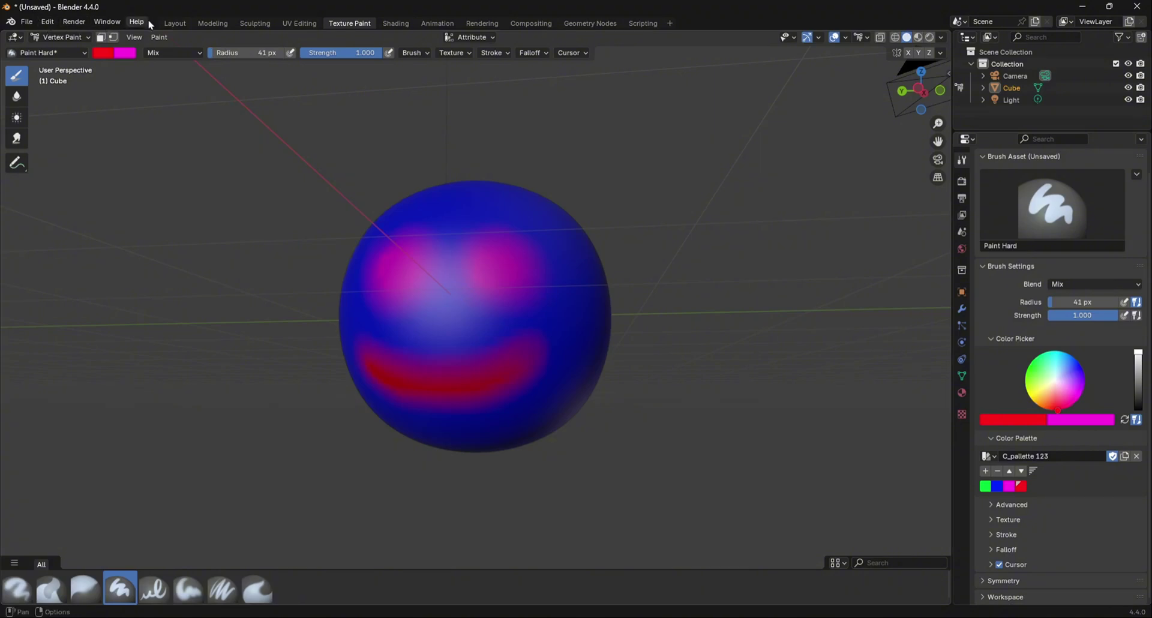
Switch to the Layout workspace and display the sphere in Material Preview shading.
click(175, 23)
scroll(438, 357, up, 2)
middle_drag(438, 357, 267, 331)
scroll(532, 251, down, 4)
middle_drag(585, 258, 474, 292)
scroll(476, 292, up, 3)
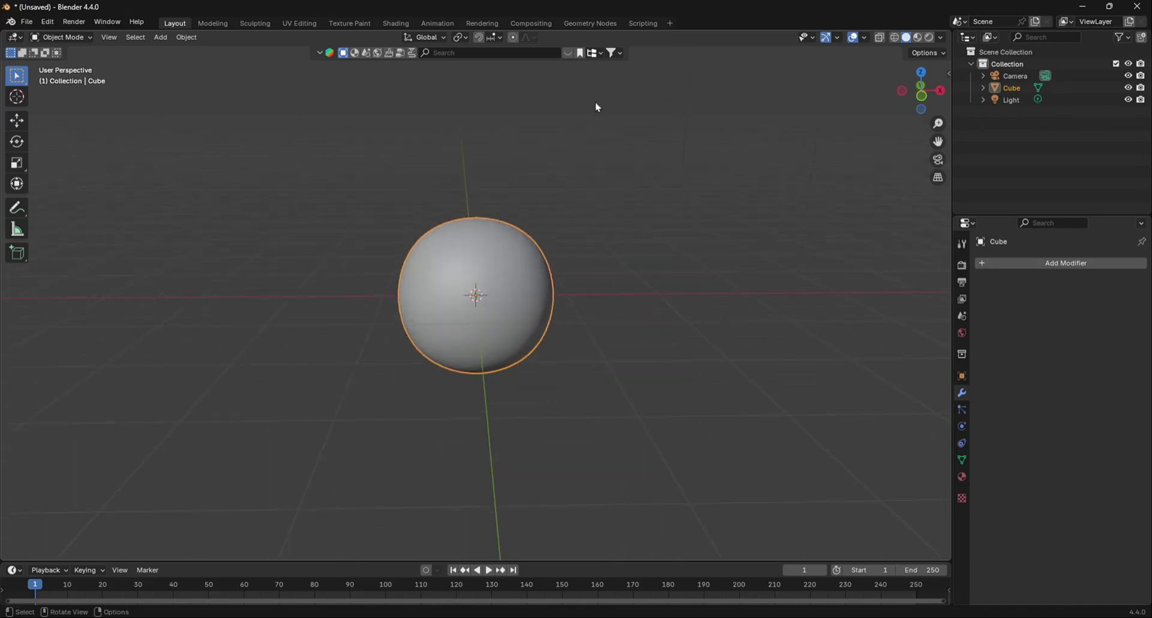
click(917, 37)
mouse_move(460, 414)
middle_down()
mouse_move(510, 340)
mouse_move(359, 354)
mouse_move(534, 360)
mouse_move(557, 343)
middle_up()
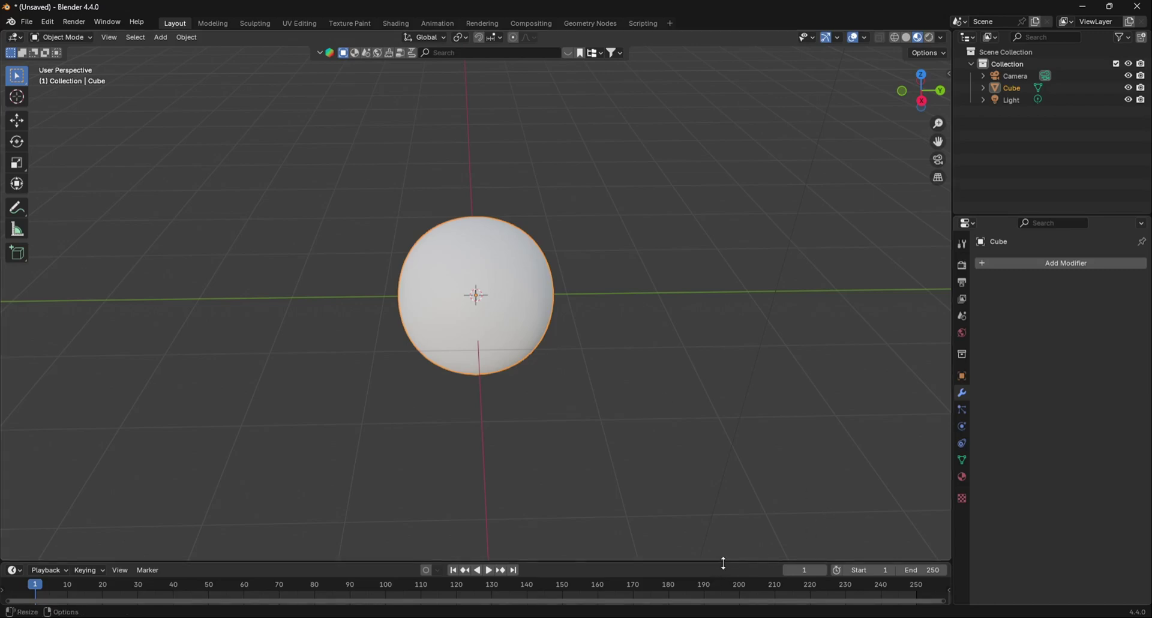
Enlarge the timeline area below the viewport and change it to the Shader Editor.
drag(723, 562, 720, 384)
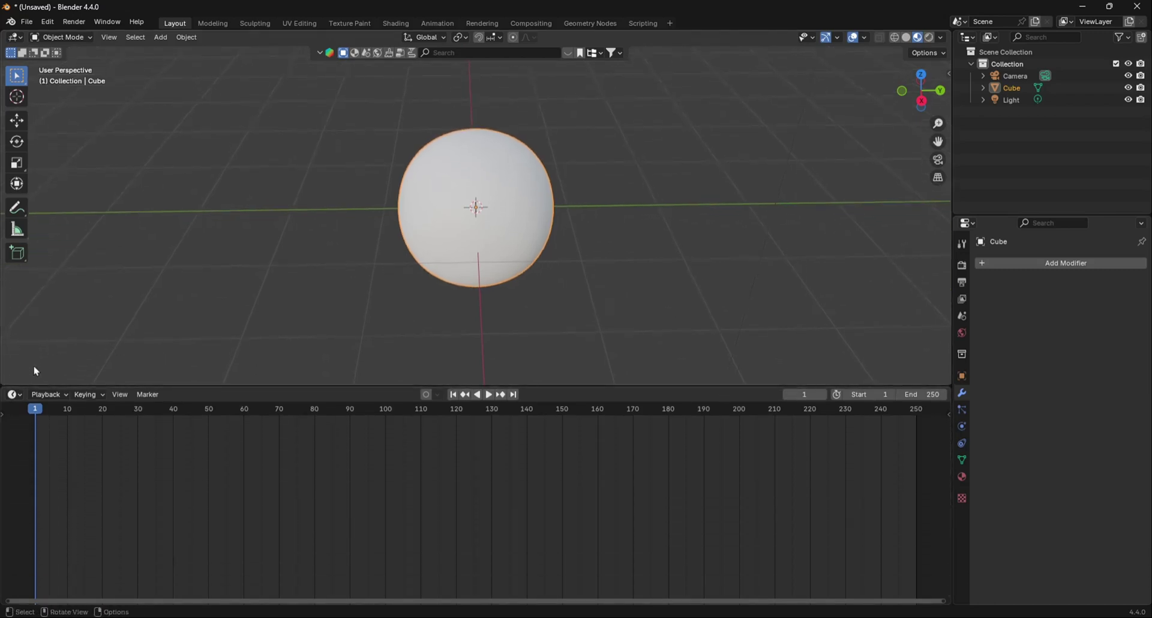
click(15, 394)
click(72, 501)
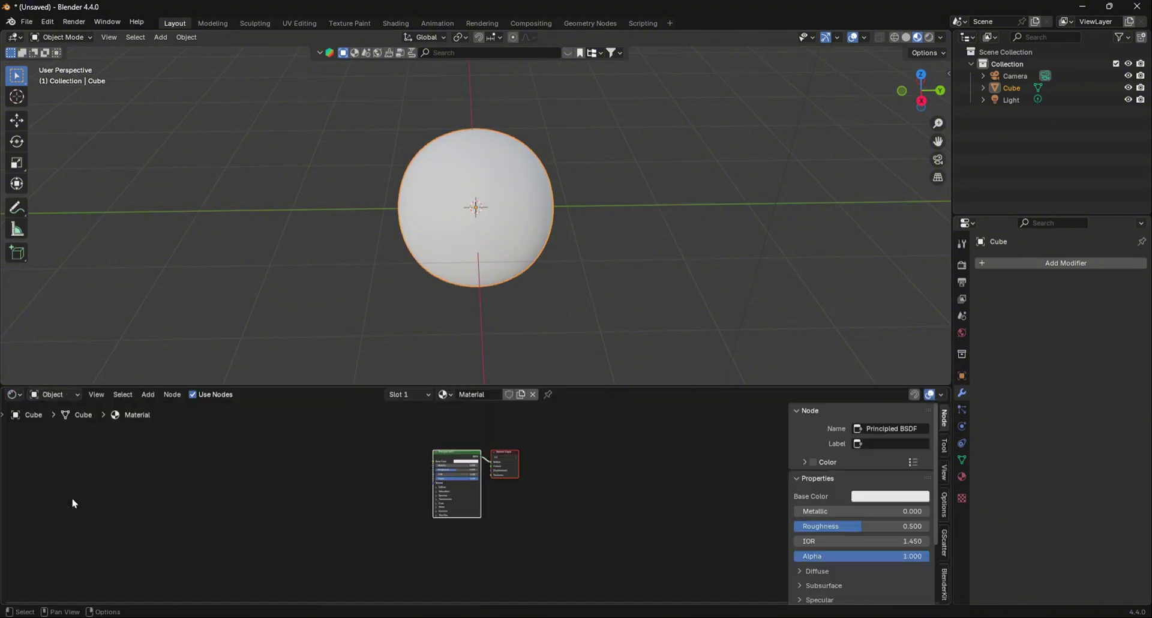
Add a Color Attribute node and link its Color output to the Principled BSDF's Base Color.
scroll(387, 526, up, 3)
click(353, 487)
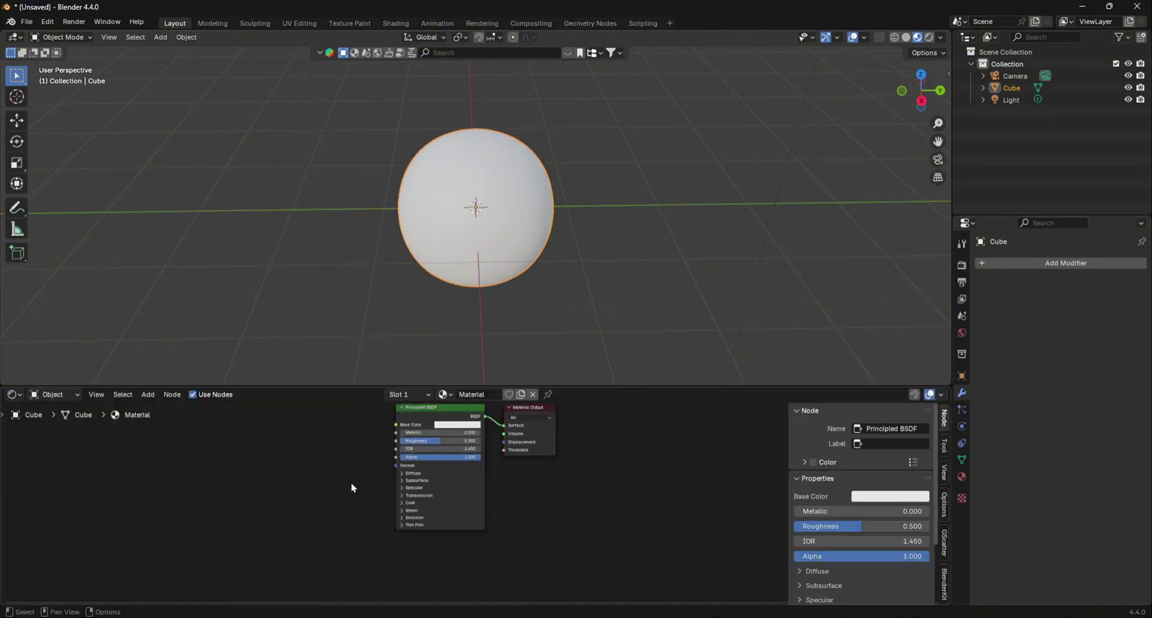
drag(420, 413, 346, 436)
text(color)
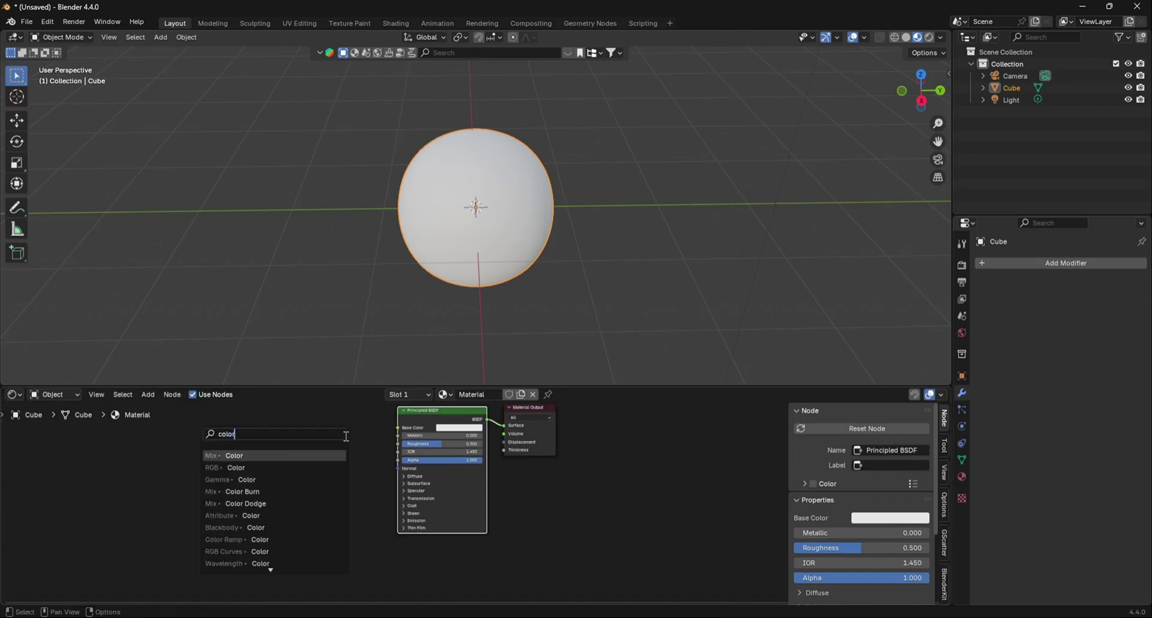
text( att)
key(Return)
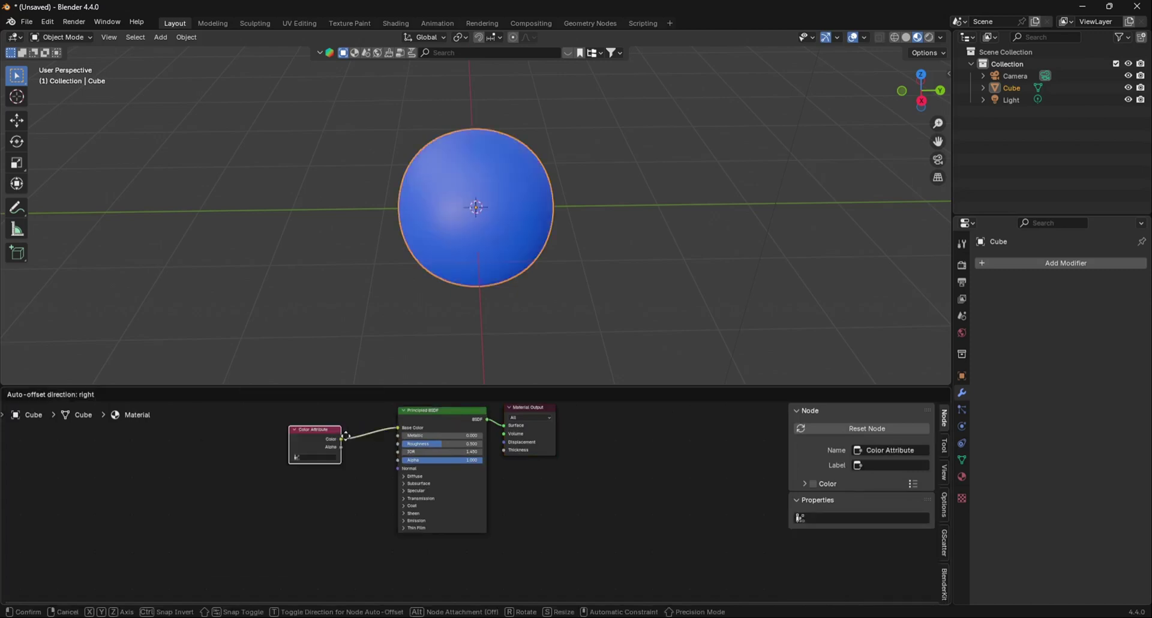
click(353, 453)
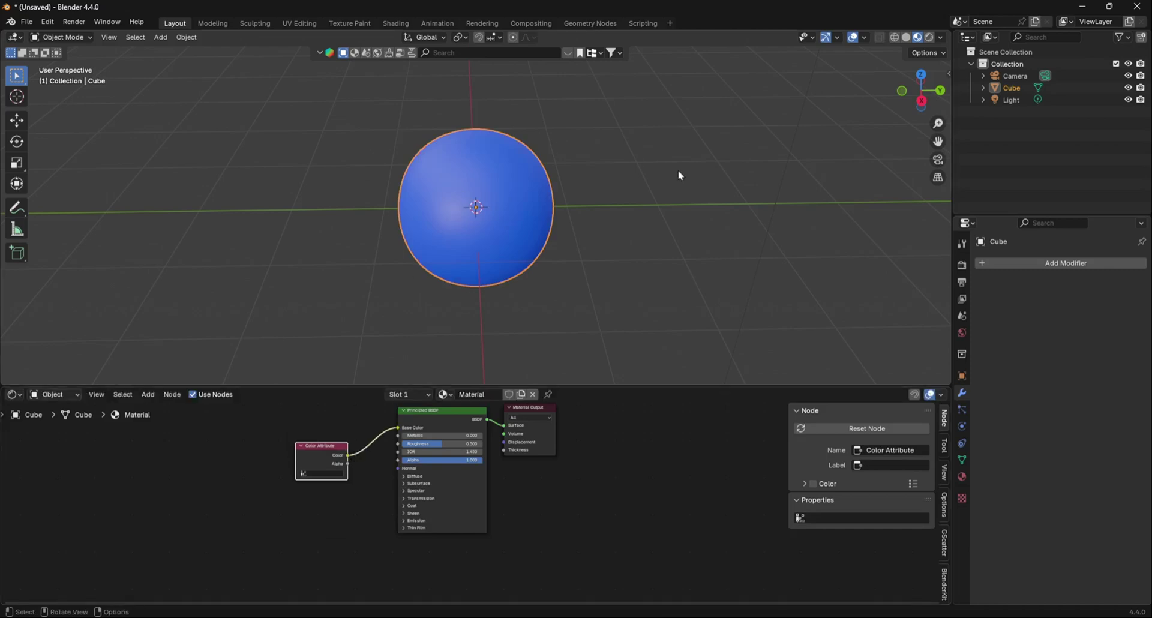
middle_drag(708, 196, 482, 255)
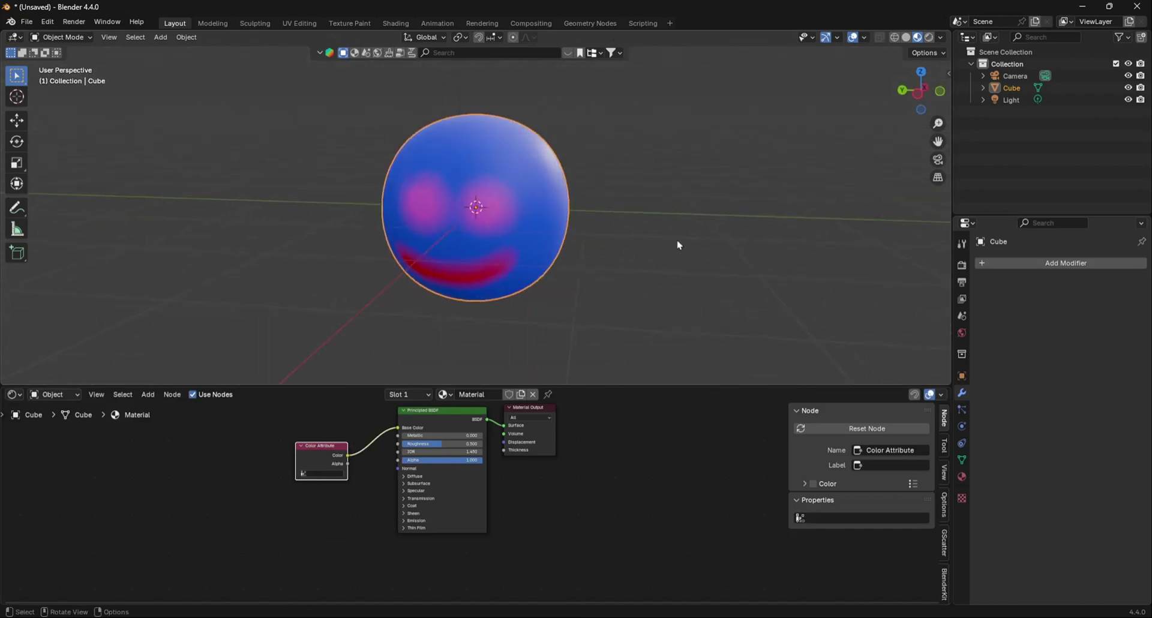
In the Texture Paint workspace, show the mesh's color attributes and change the sphere to Vertex Paint mode.
click(351, 23)
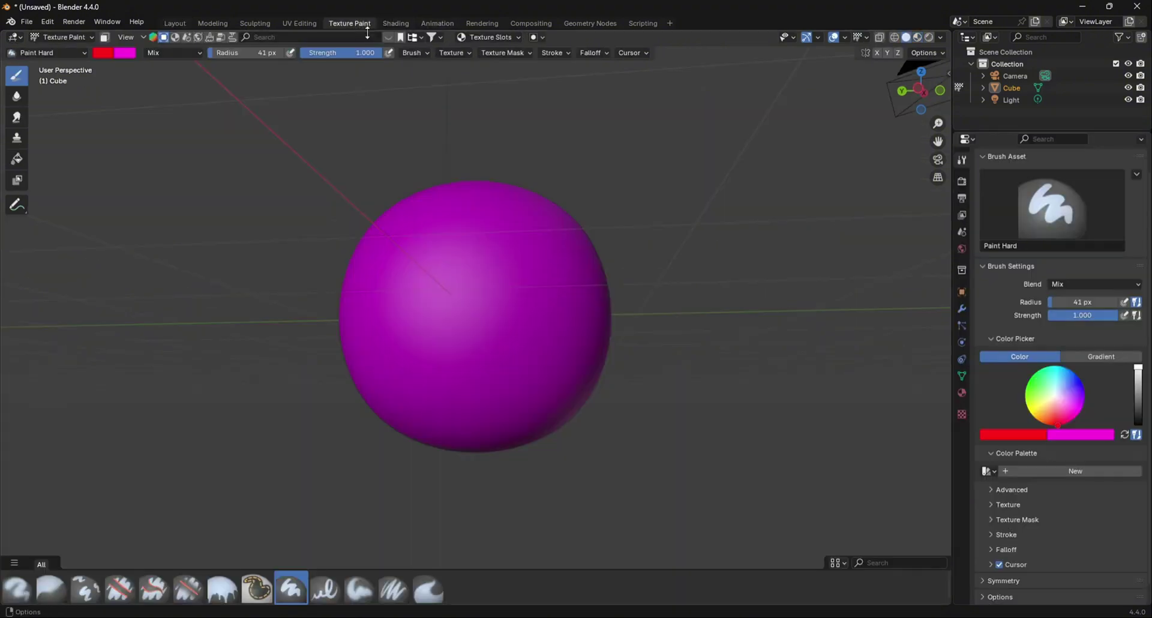
click(962, 378)
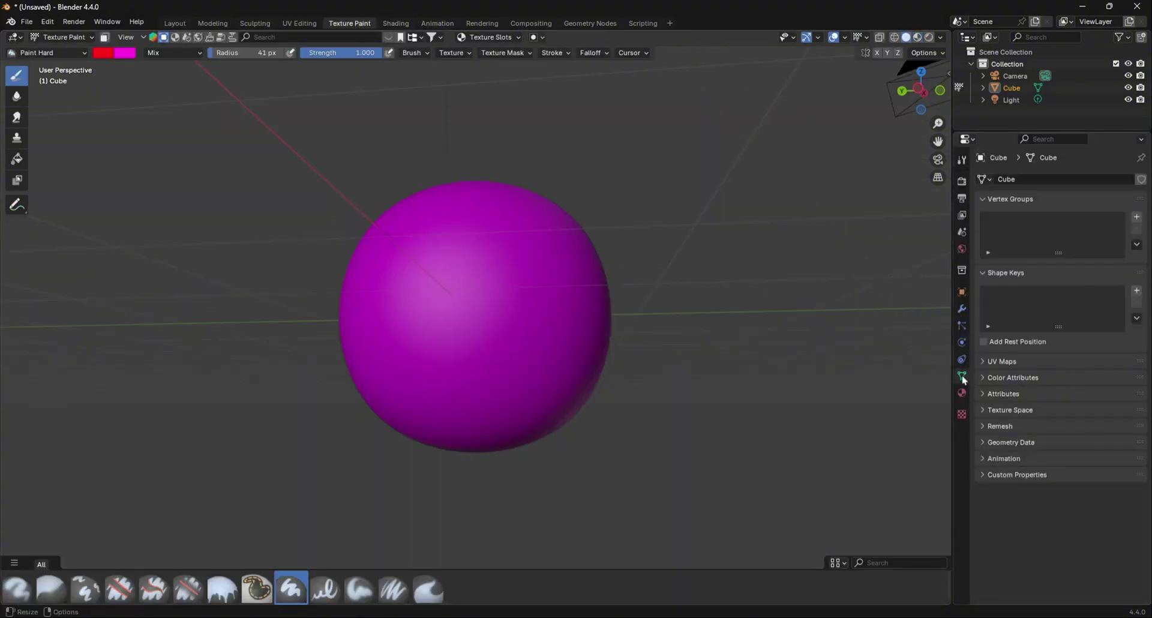
click(1018, 379)
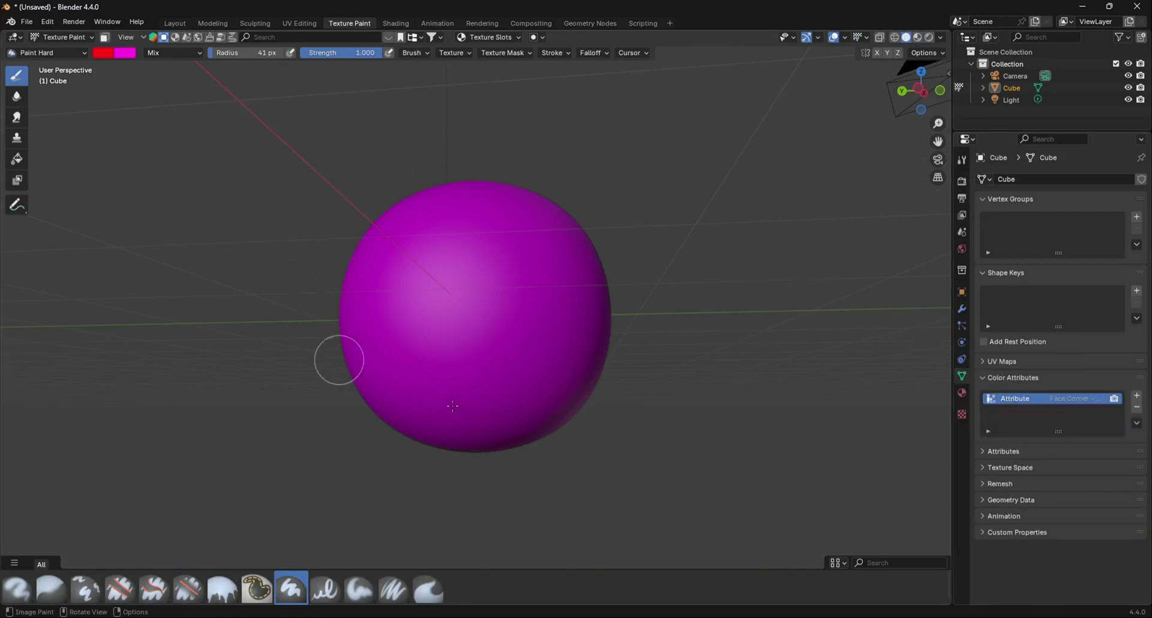
middle_drag(684, 309, 552, 391)
scroll(552, 390, down, 4)
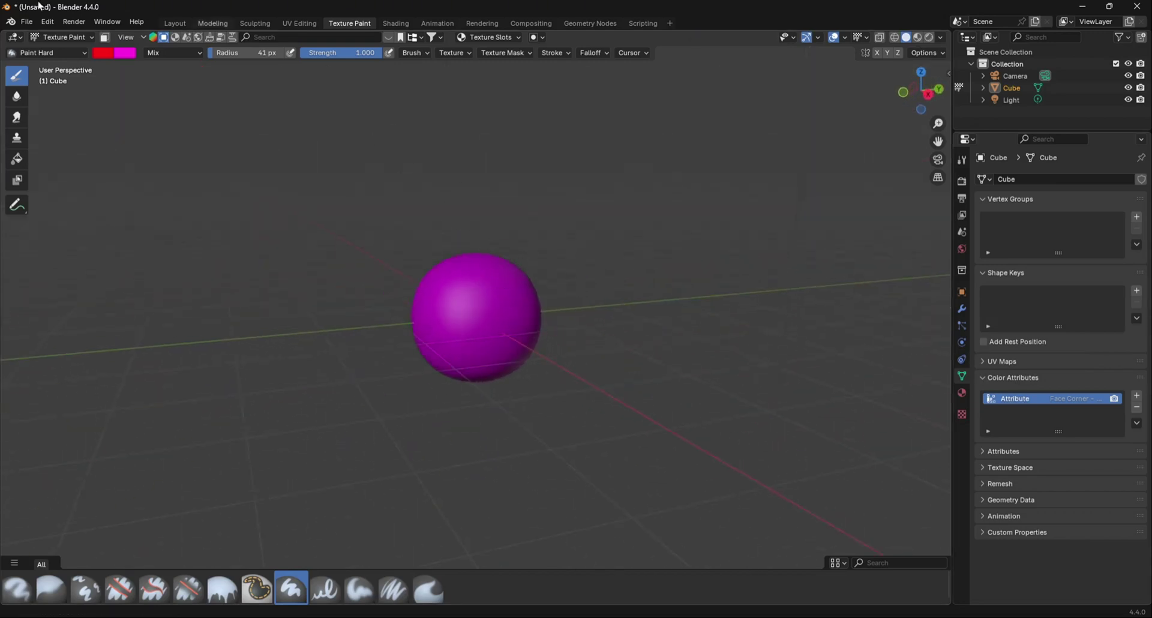
click(61, 37)
click(75, 90)
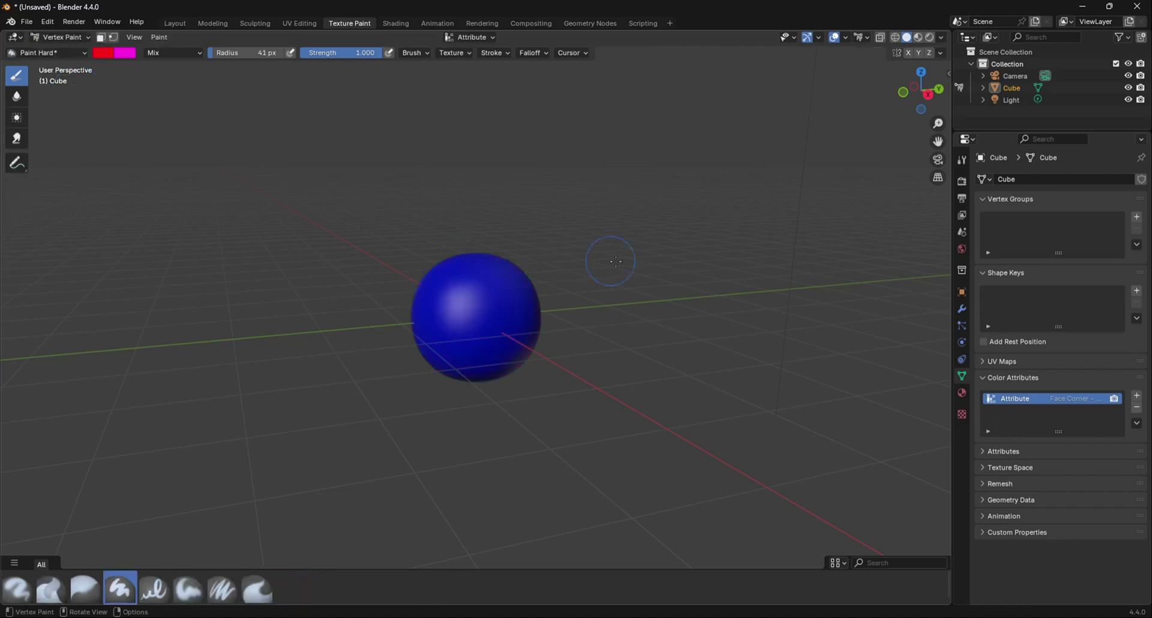
middle_drag(610, 257, 319, 276)
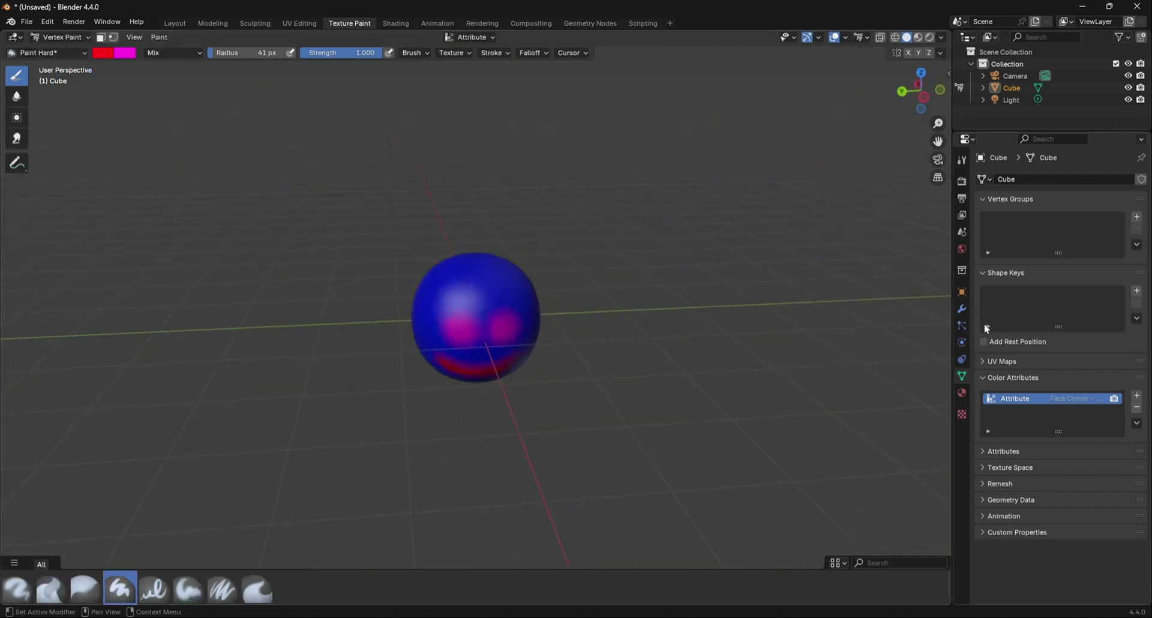
Add a black color attribute named Green to the mesh with the Vertex domain and Color data type.
right_click(1023, 404)
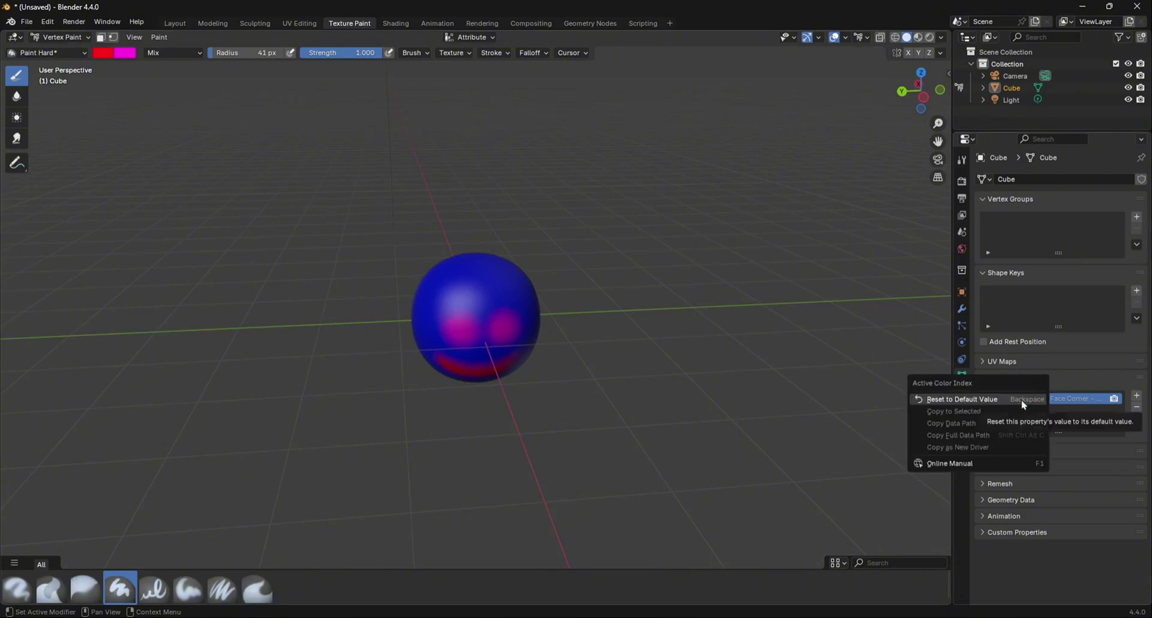
click(1136, 398)
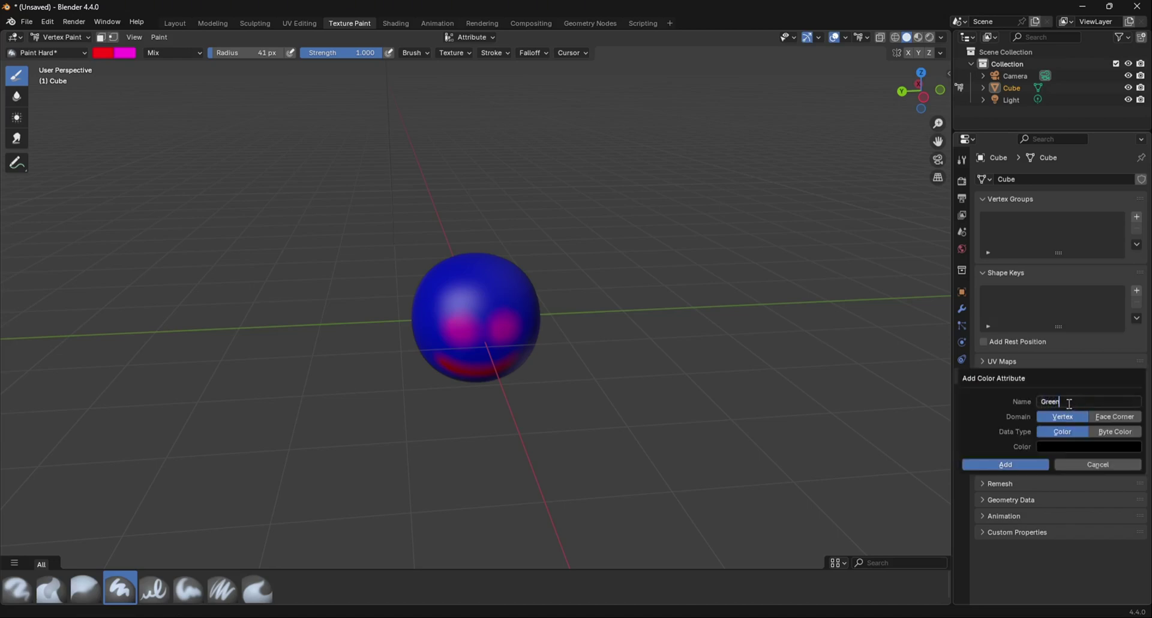
click(1038, 462)
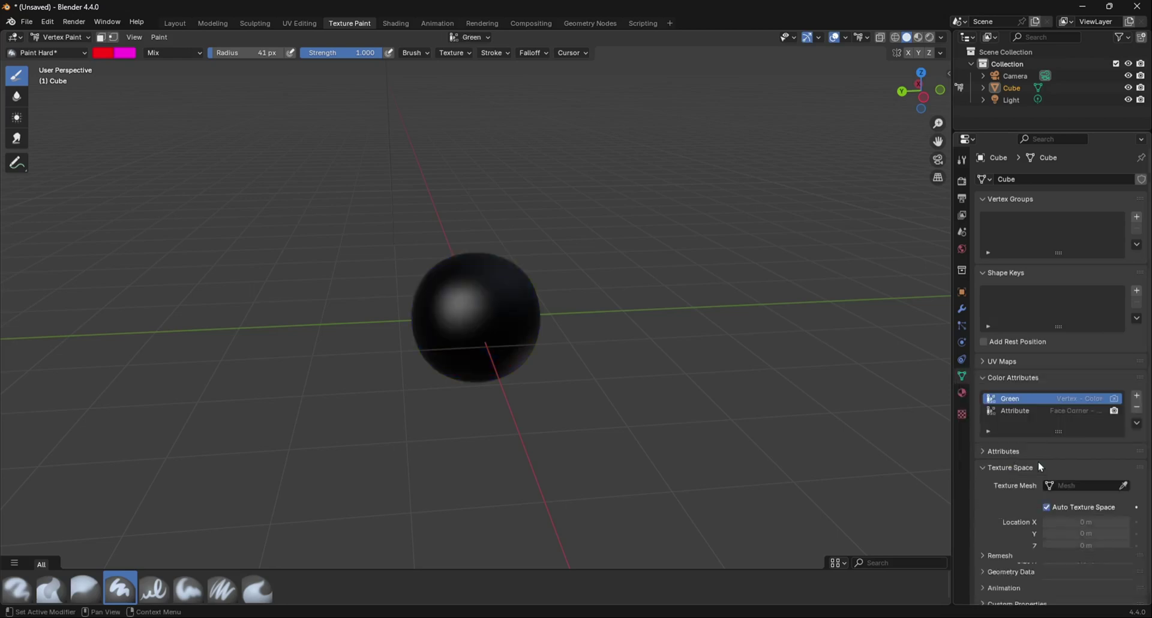
click(999, 467)
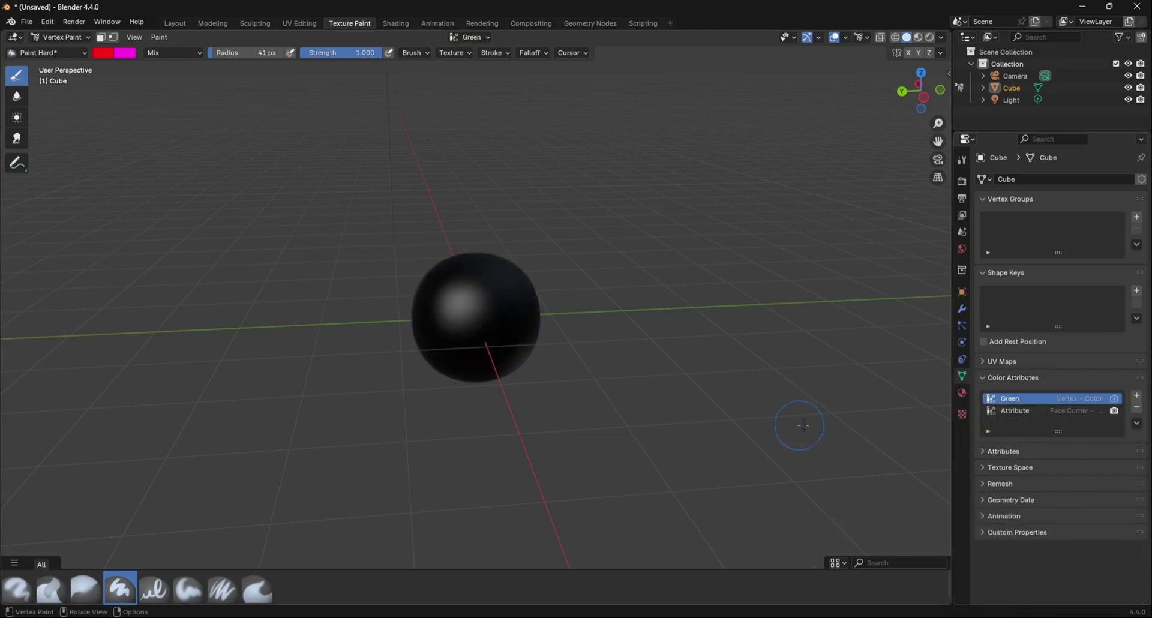
Compare the two color attributes by activating Attribute to view the painted face and making Green active again.
scroll(456, 342, up, 4)
click(1019, 410)
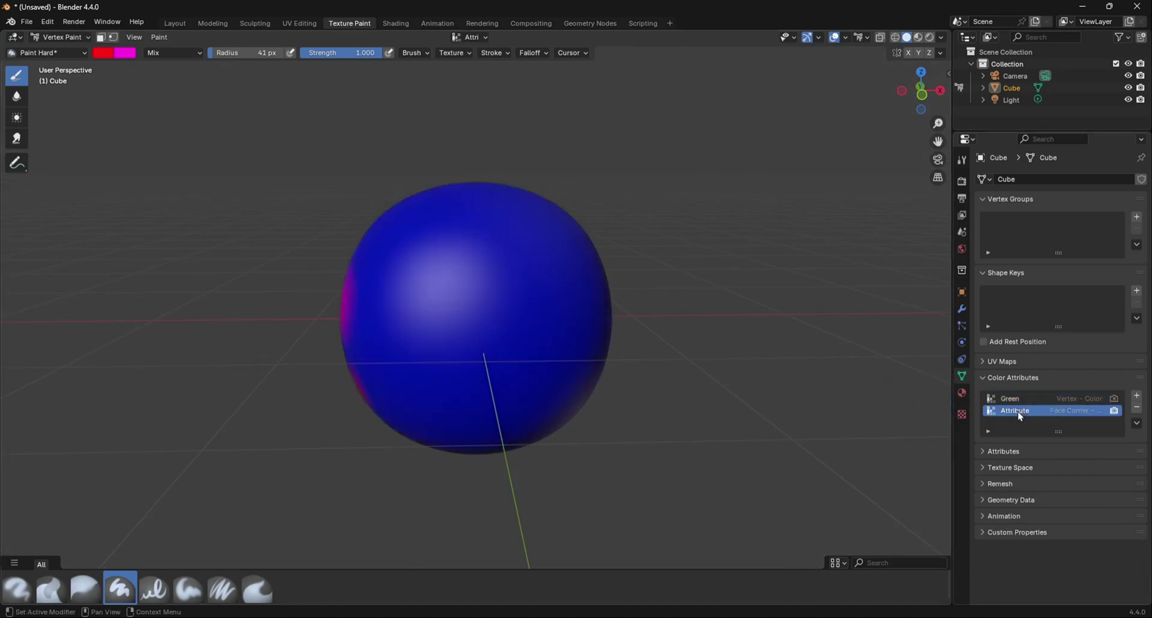
scroll(418, 296, down, 6)
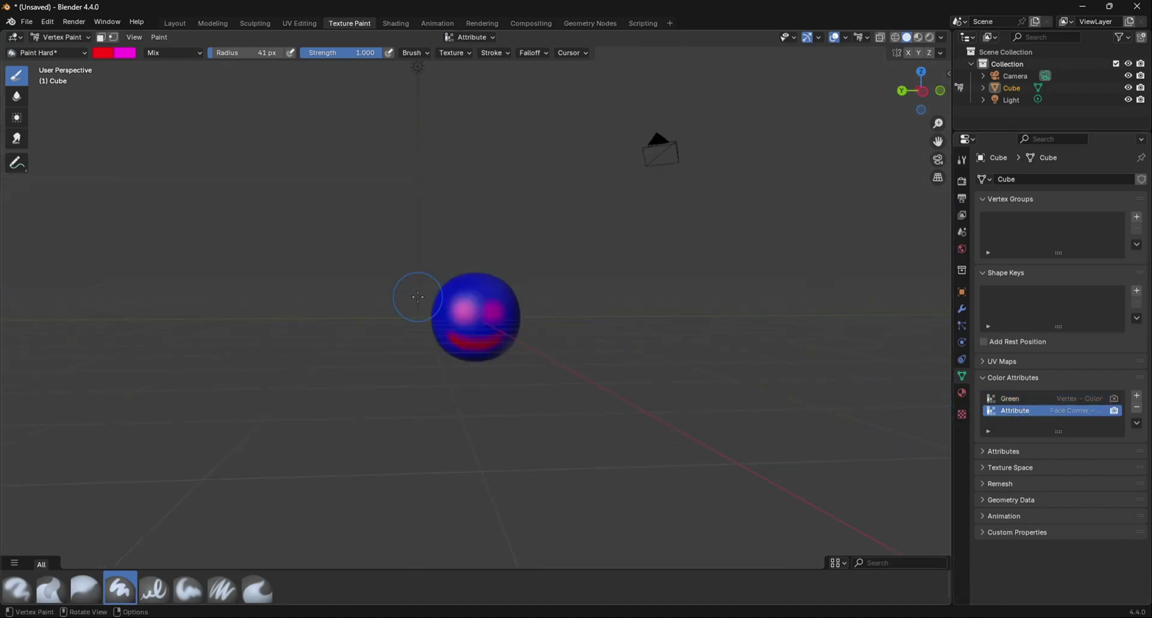
click(1019, 399)
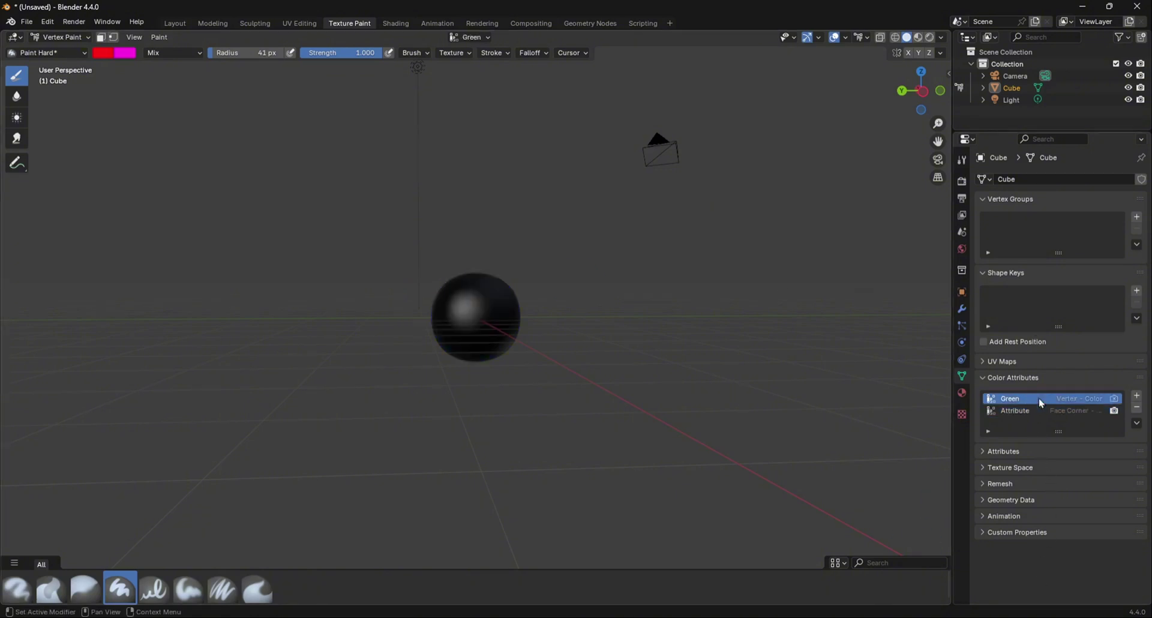
Fill the whole sphere with the palette's green on the Green attribute and show the mesh's color attributes list.
scroll(609, 288, up, 3)
middle_drag(609, 288, 384, 267)
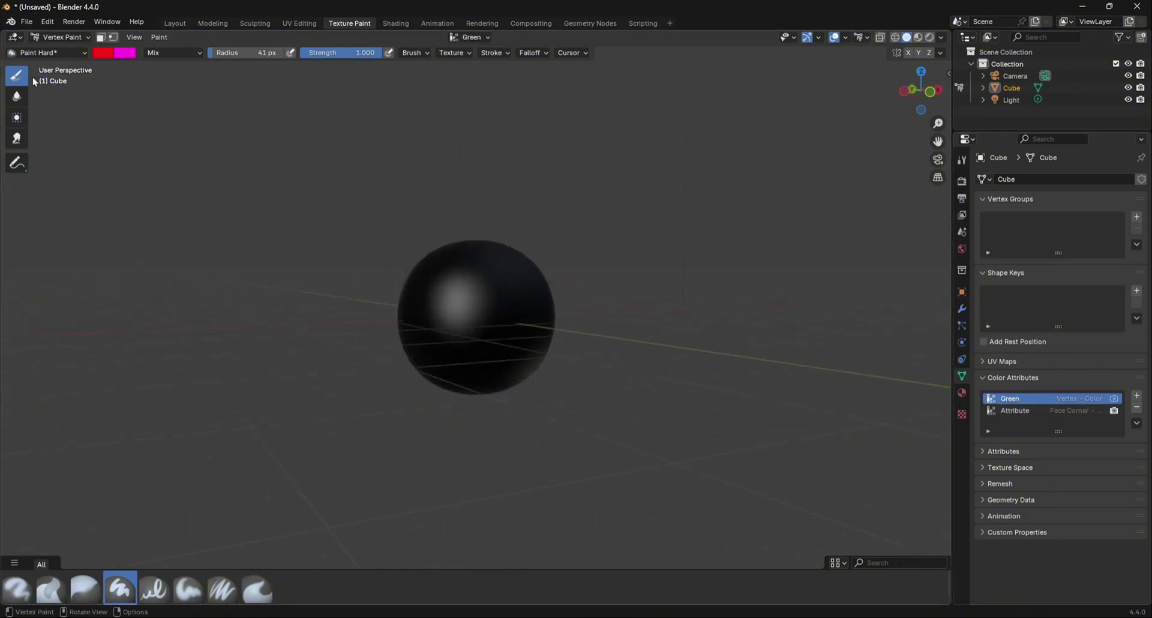
click(962, 181)
click(961, 159)
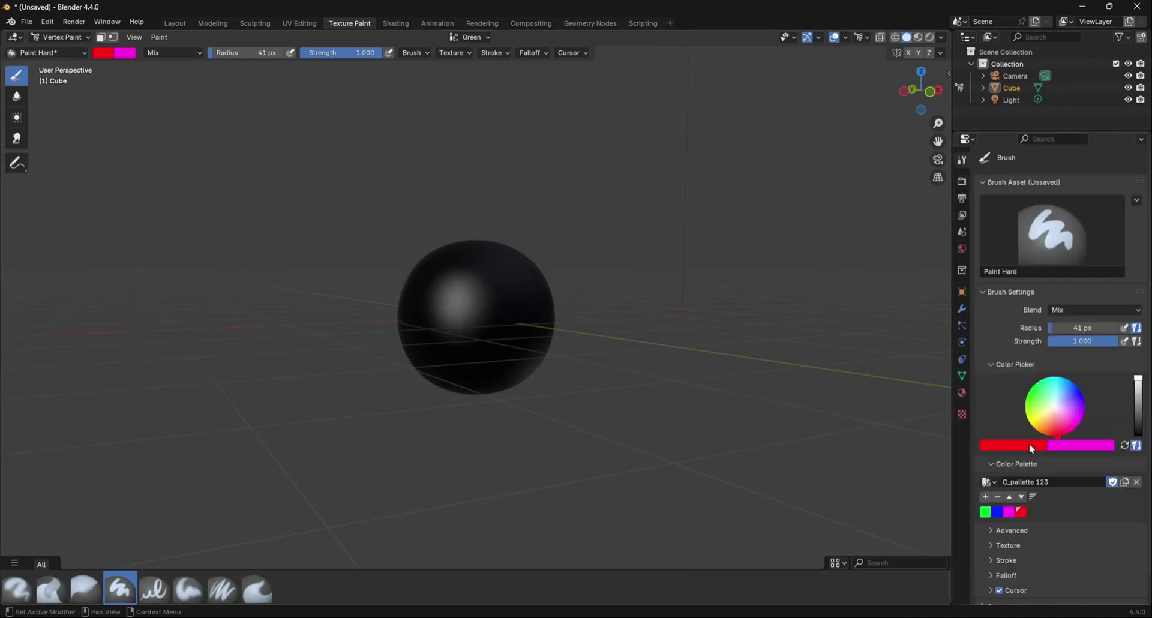
click(984, 512)
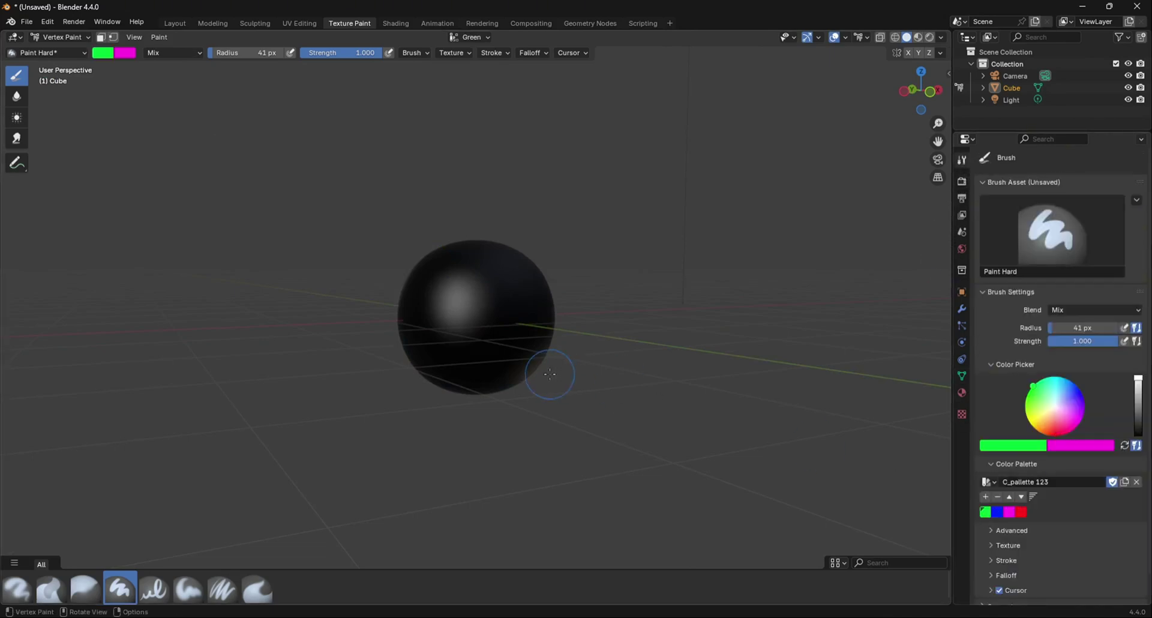
key(shift+k)
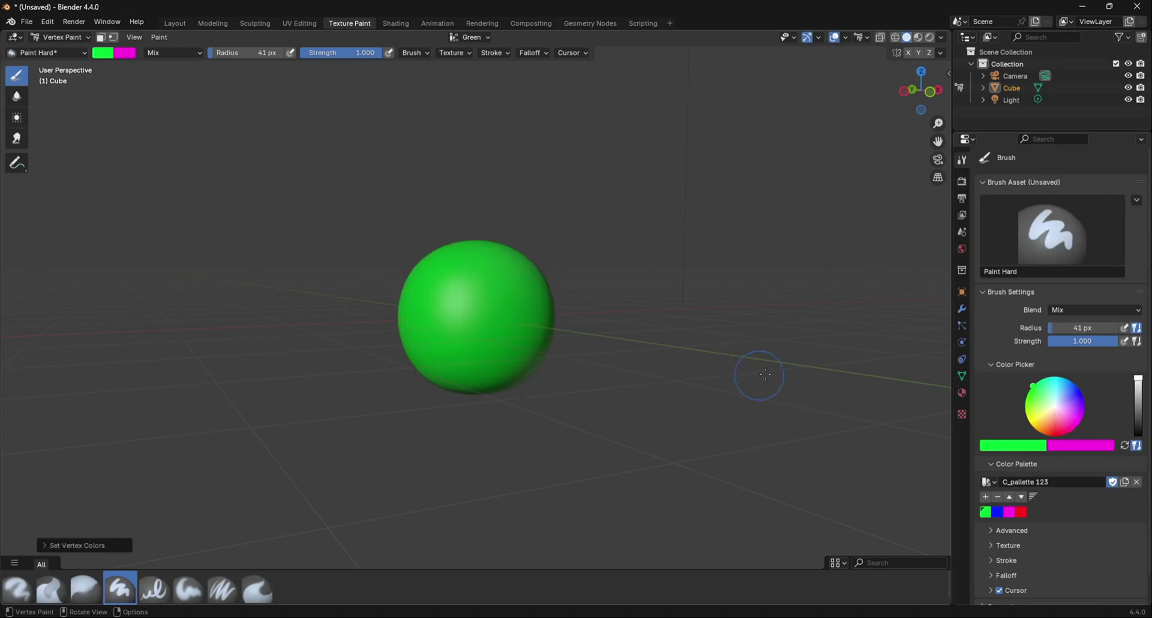
click(961, 376)
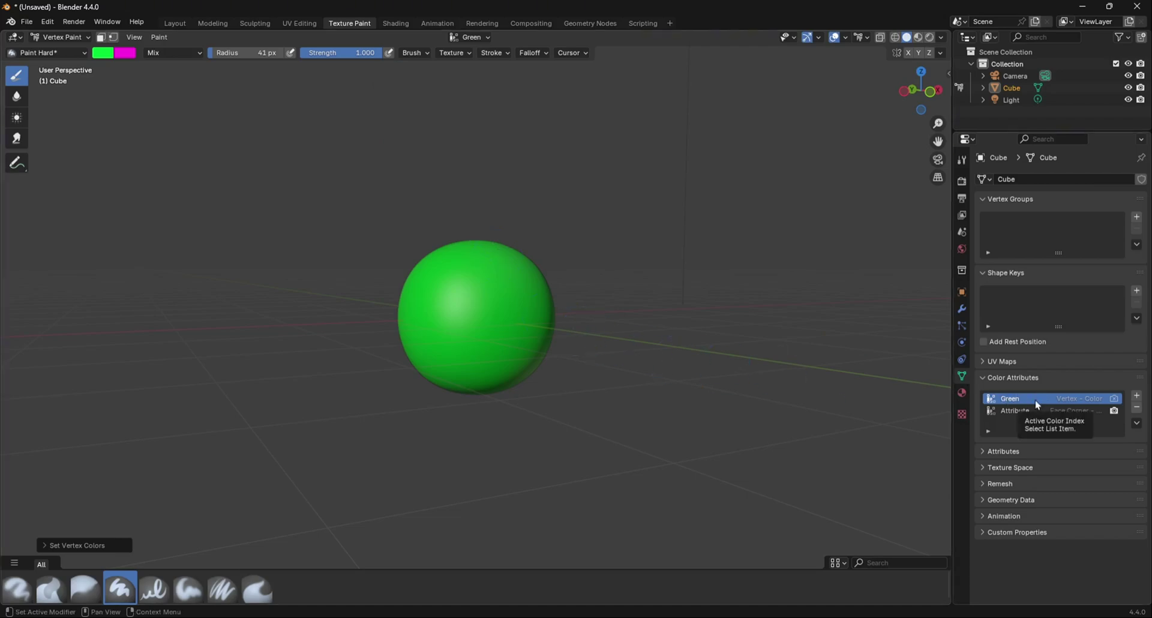
In the Layout workspace, set the Color Attribute node to Green to preview it and switch it to Attribute.
click(174, 23)
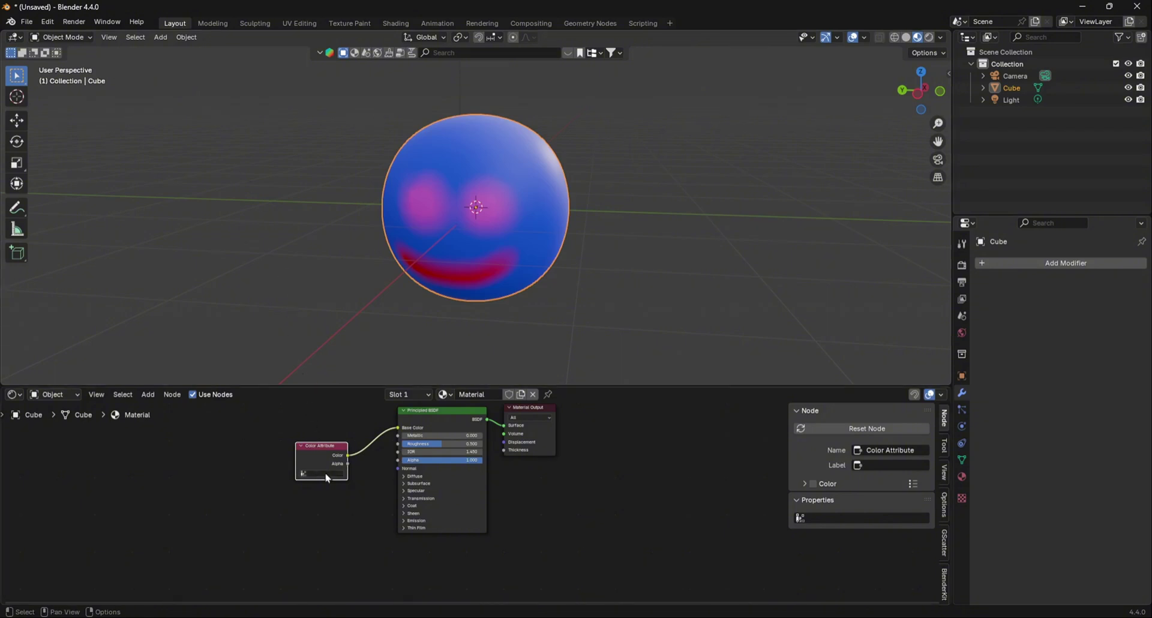
scroll(326, 478, up, 12)
click(301, 486)
middle_drag(225, 462, 516, 525)
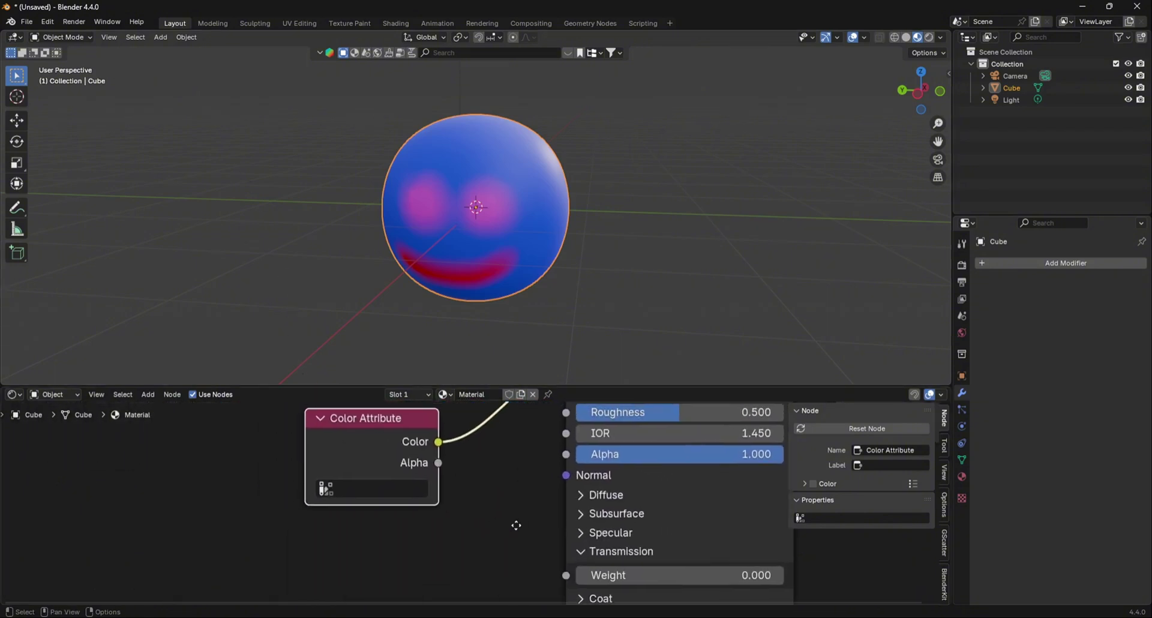
click(341, 498)
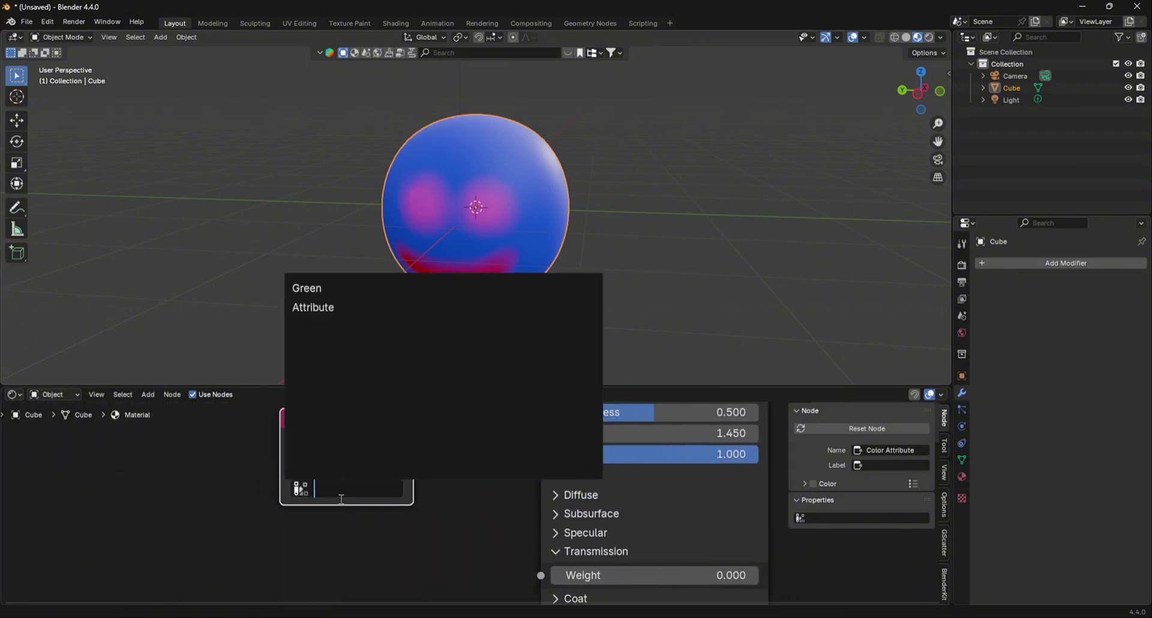
click(325, 288)
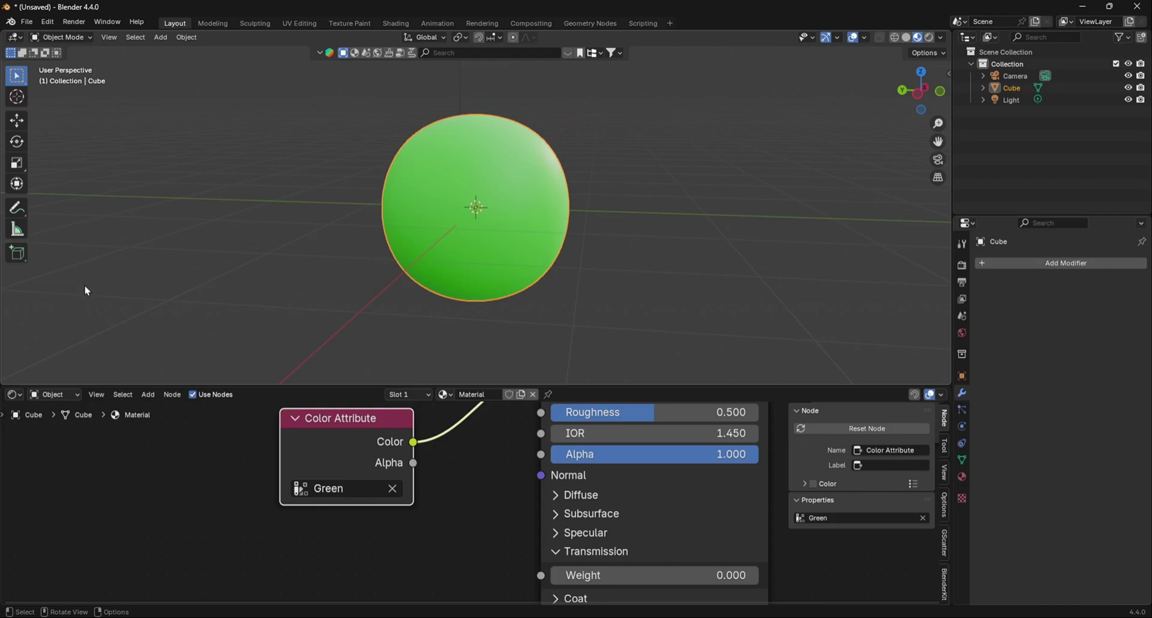
click(340, 487)
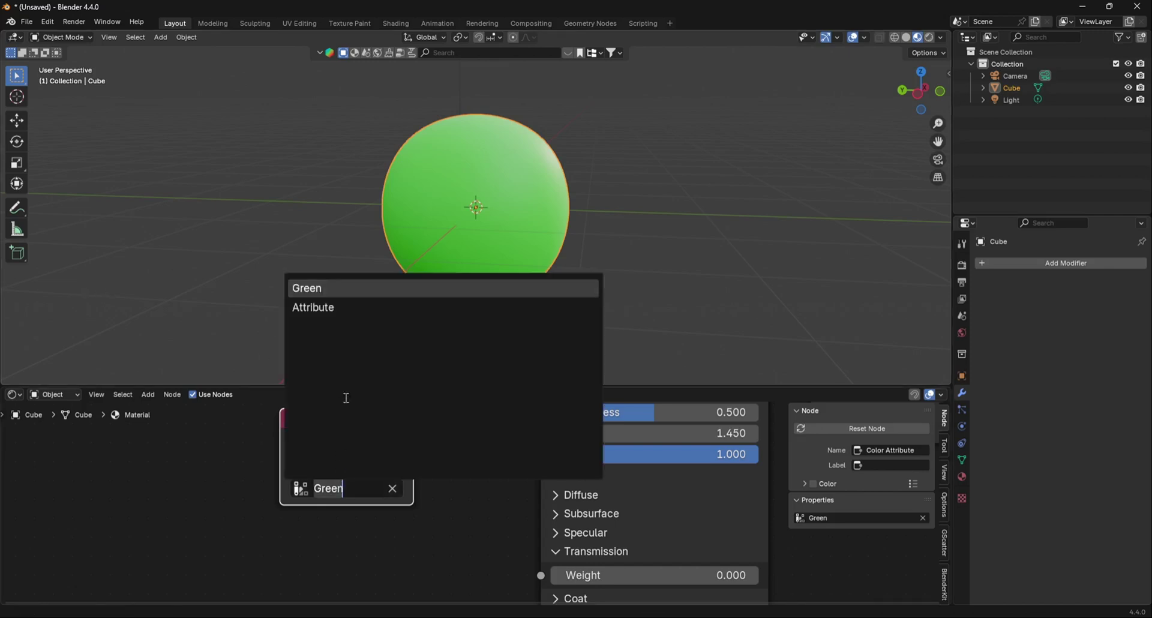
click(357, 312)
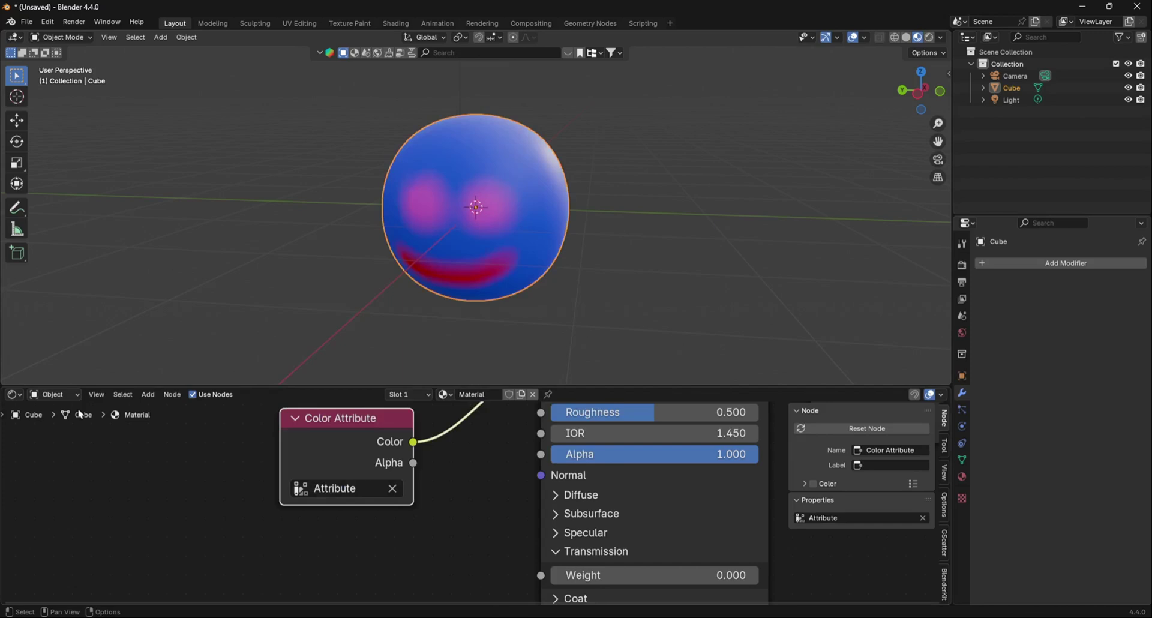